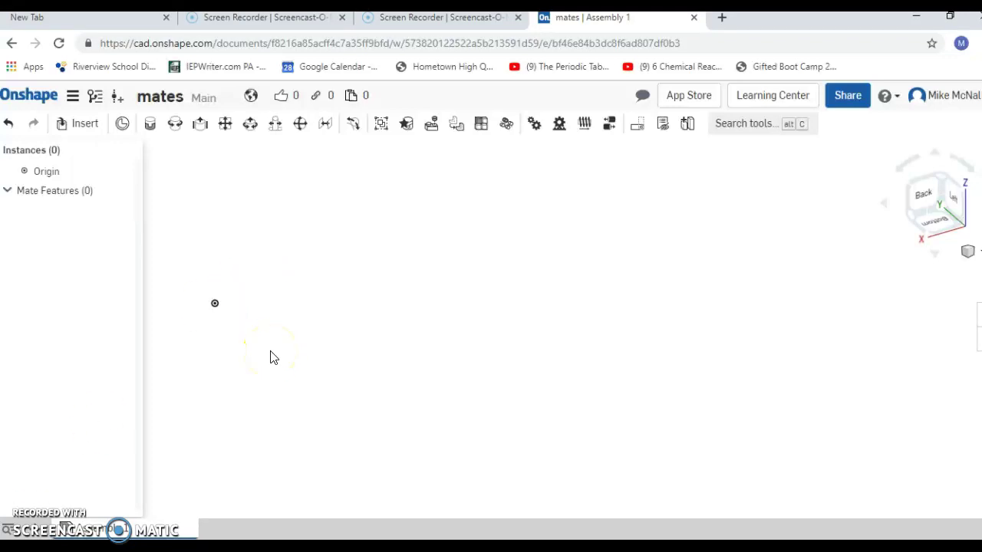
Add a new Part Studio 1 to the 'mates' document.
click(37, 528)
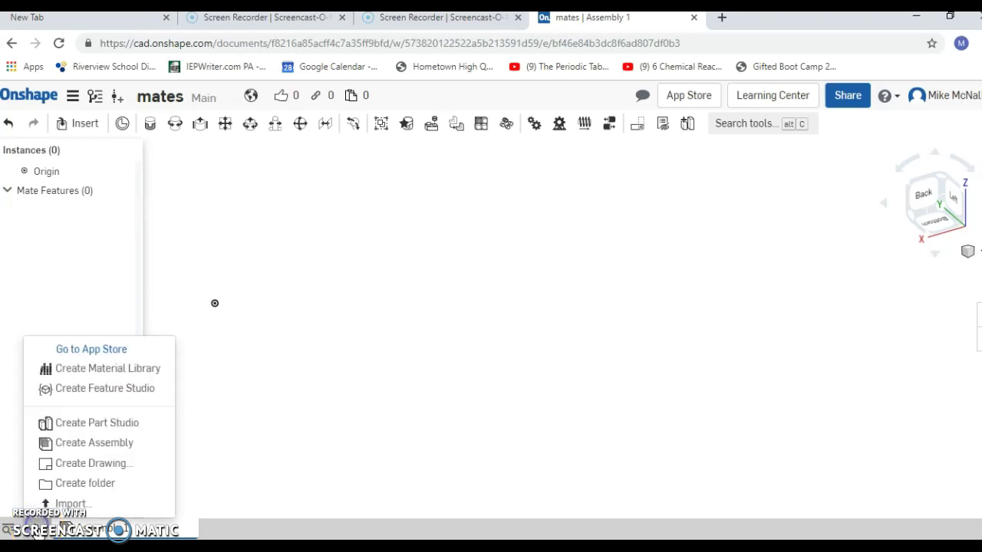
click(87, 422)
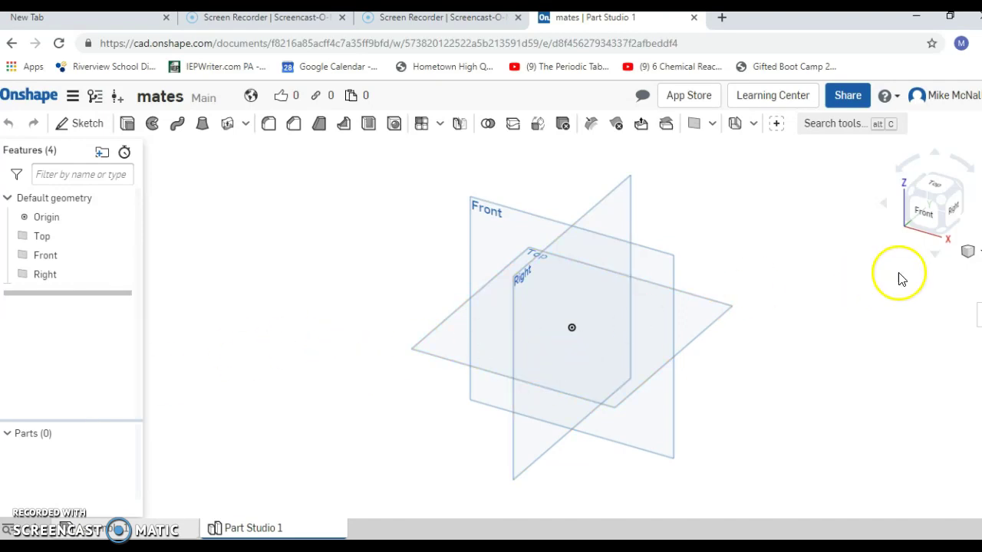
Draw a center-point circle on the Front plane, up and left of the origin.
click(926, 218)
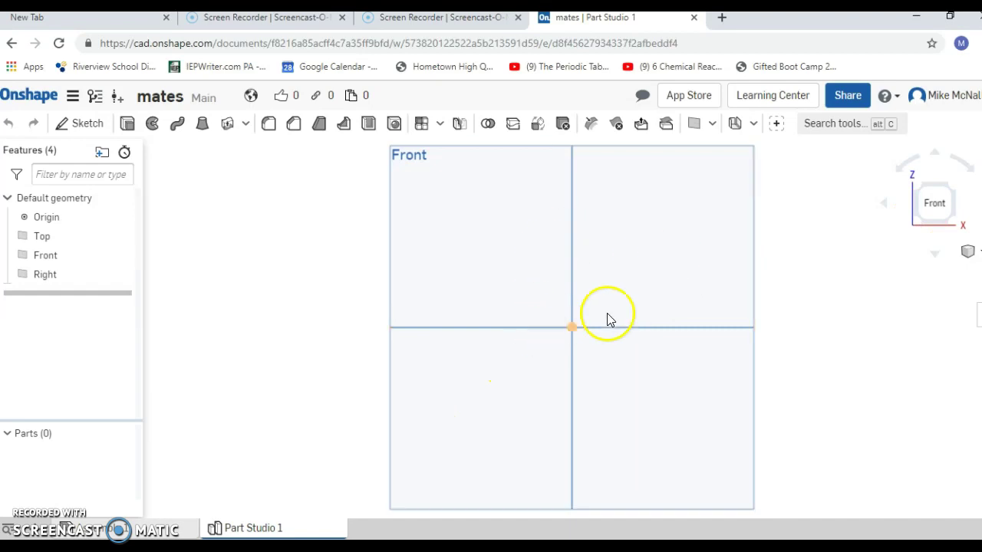
click(80, 123)
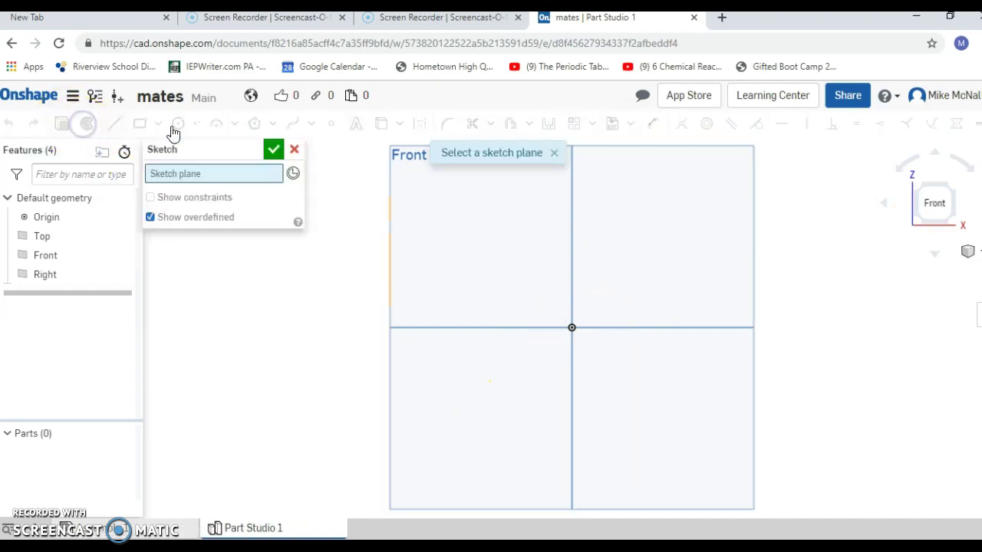
click(527, 247)
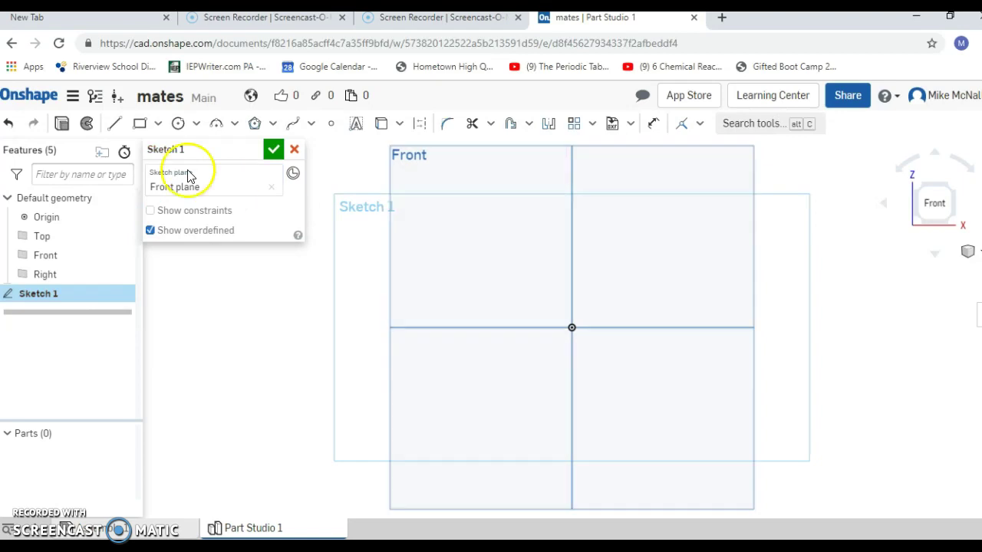
click(196, 125)
click(211, 157)
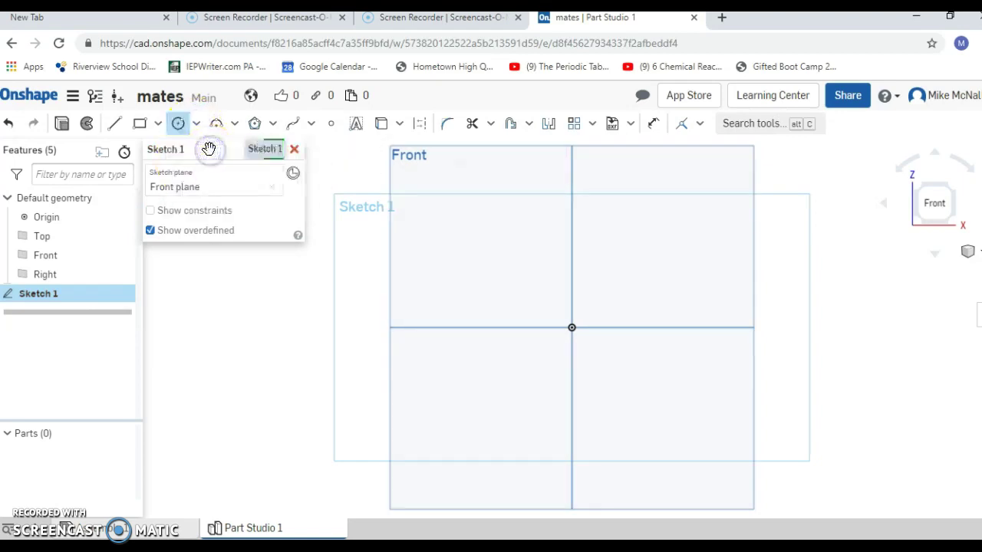
click(500, 255)
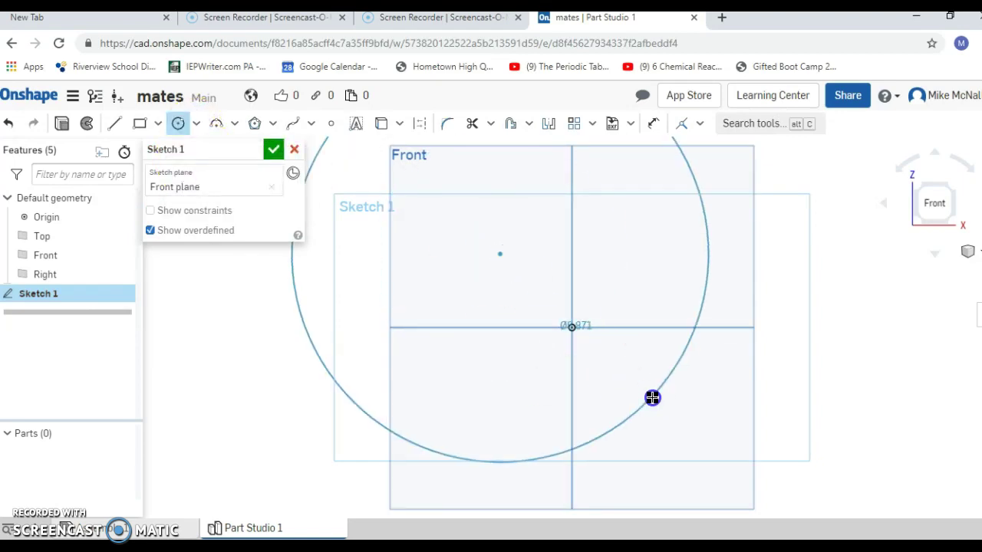
click(617, 370)
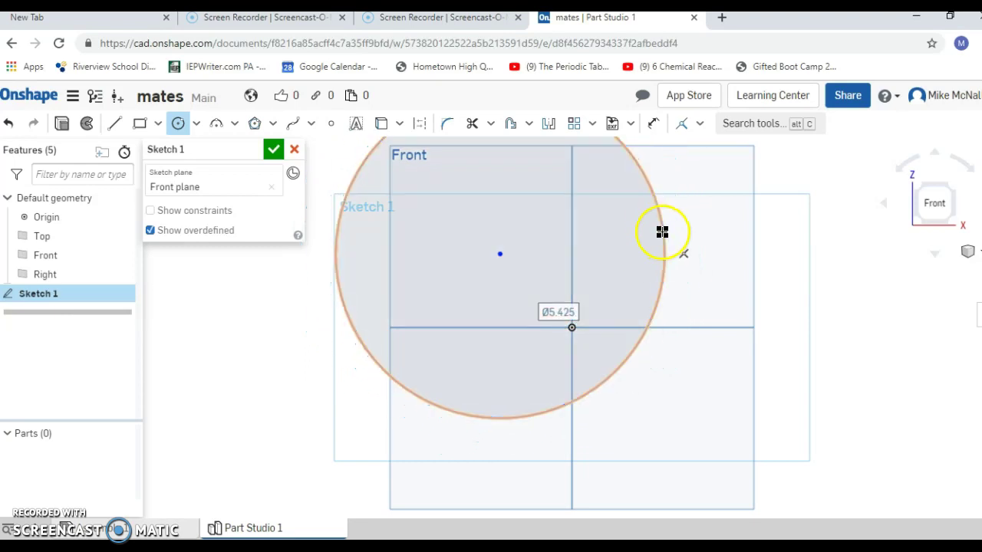
Dimension the circle's diameter to 1 in.
click(652, 125)
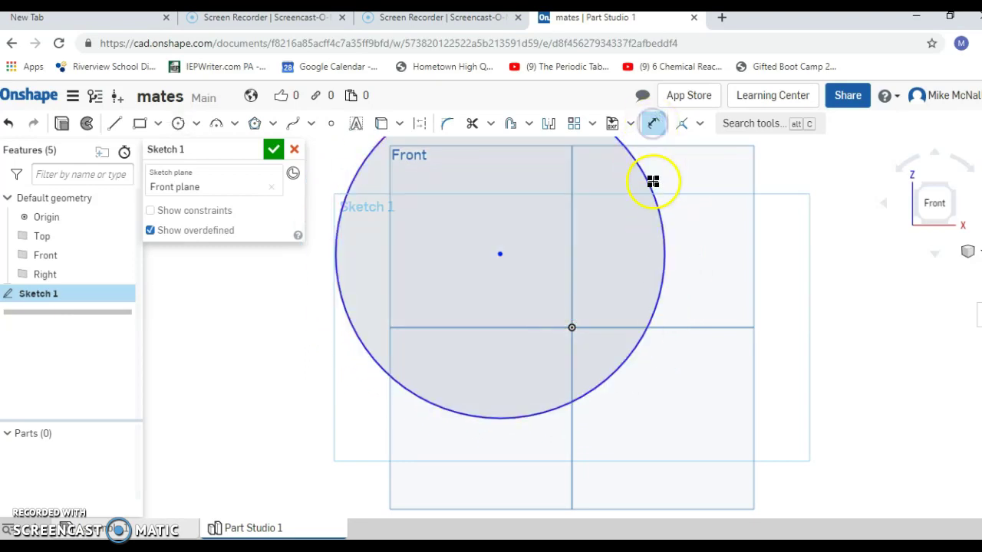
click(654, 191)
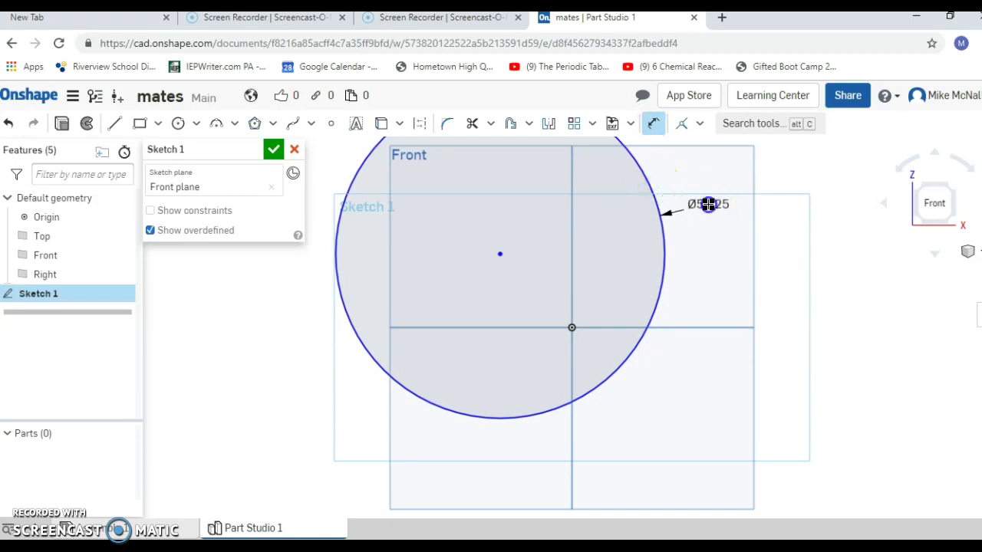
click(708, 204)
text(1)
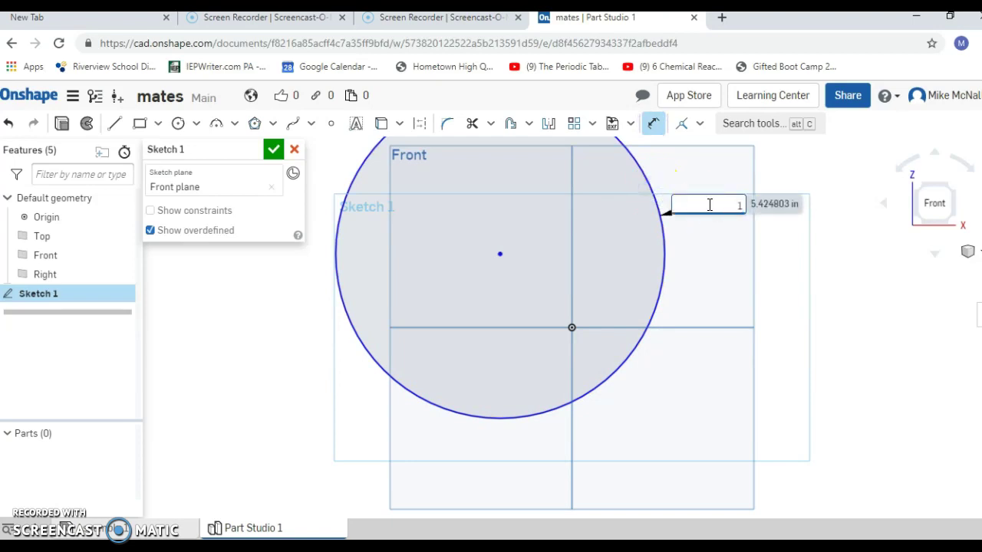
key(Return)
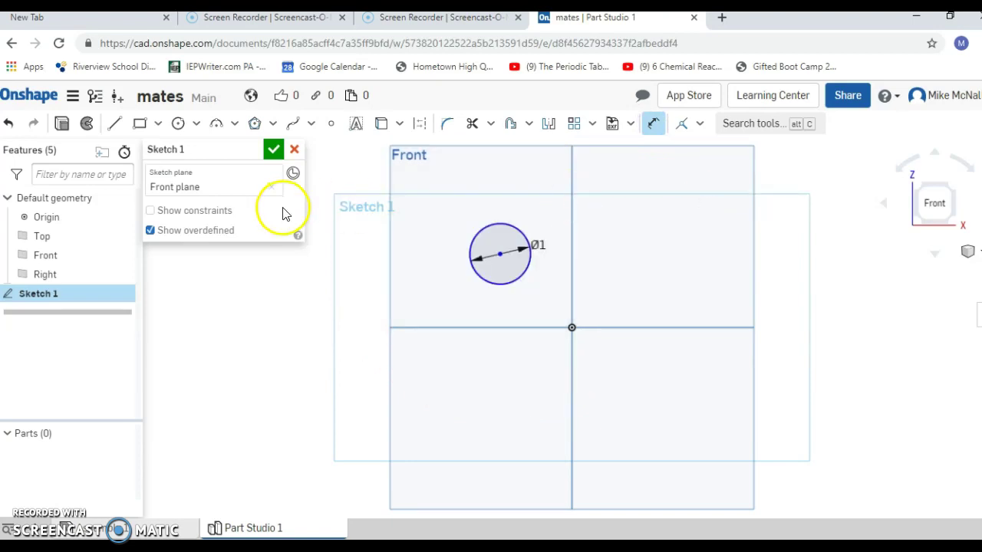
Extrude the 1-inch circle 3 in into solid cylinder Part 1, checking it from the side.
click(63, 125)
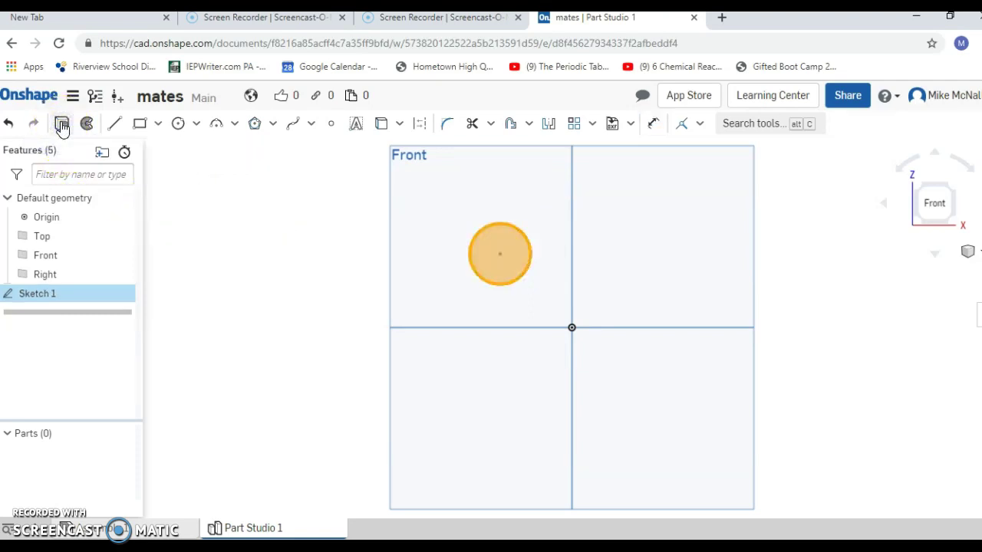
click(270, 268)
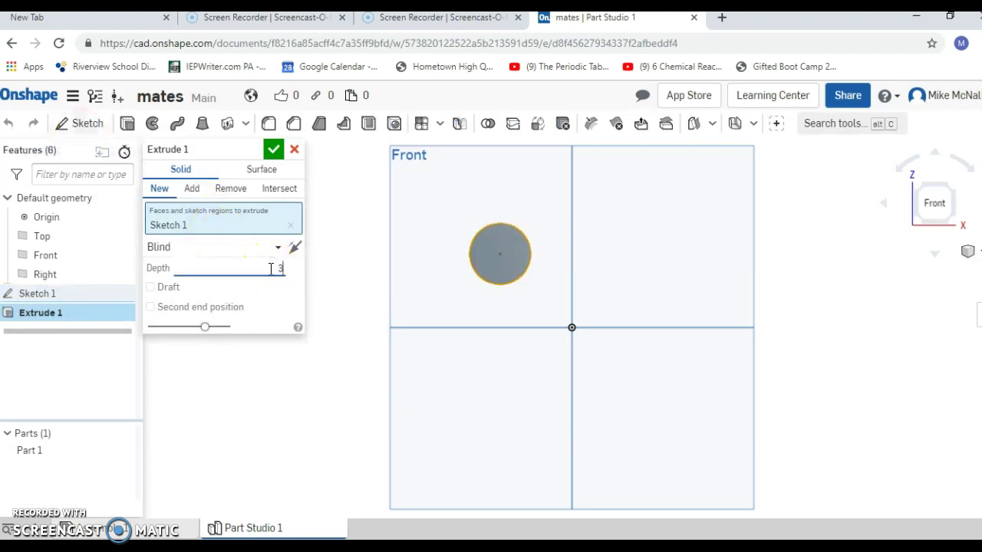
click(282, 268)
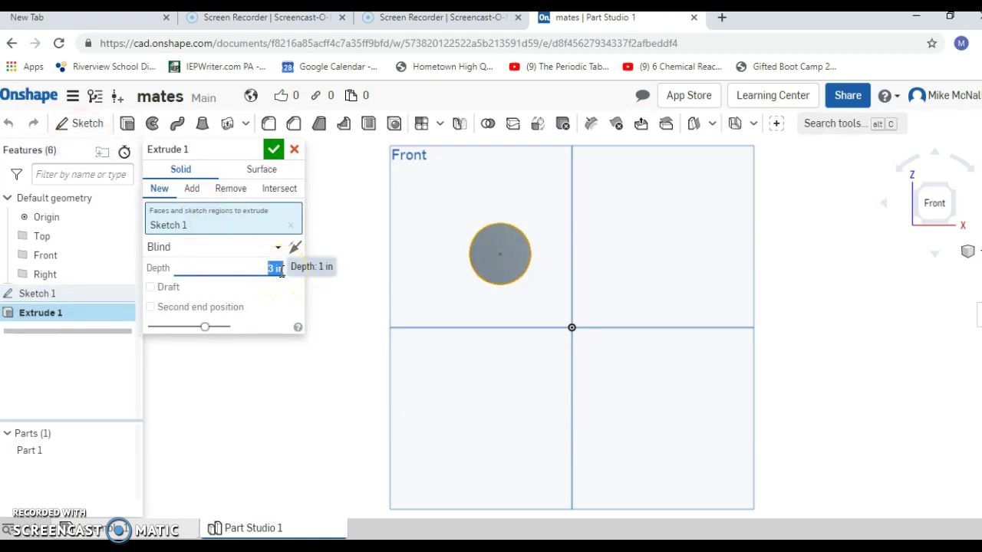
click(273, 149)
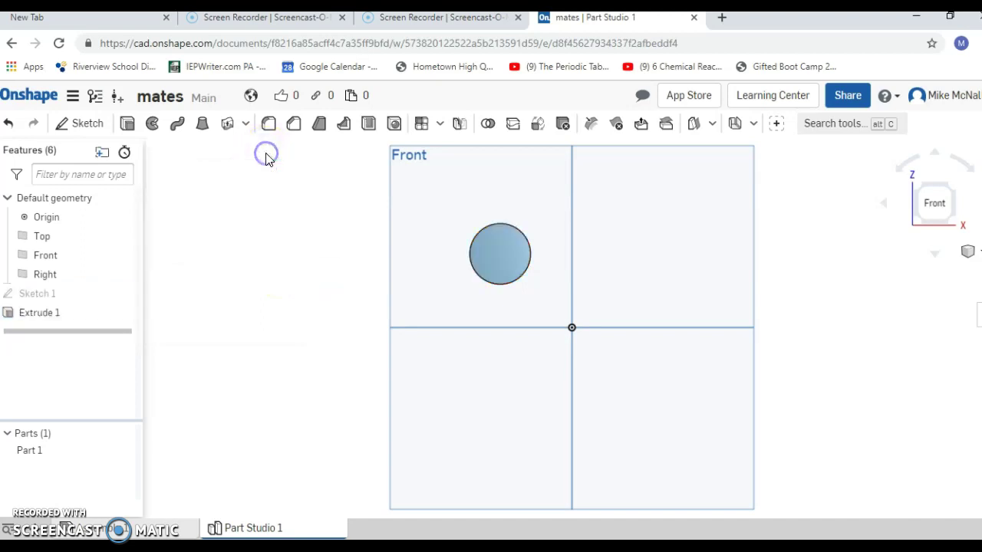
key(shift+4)
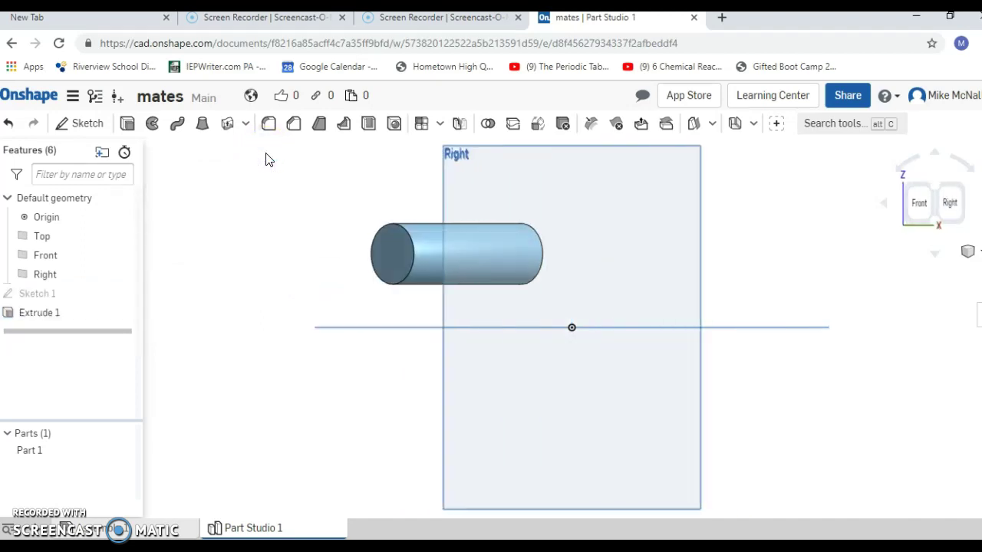
key(shift+1)
key(shift+4)
key(shift+1)
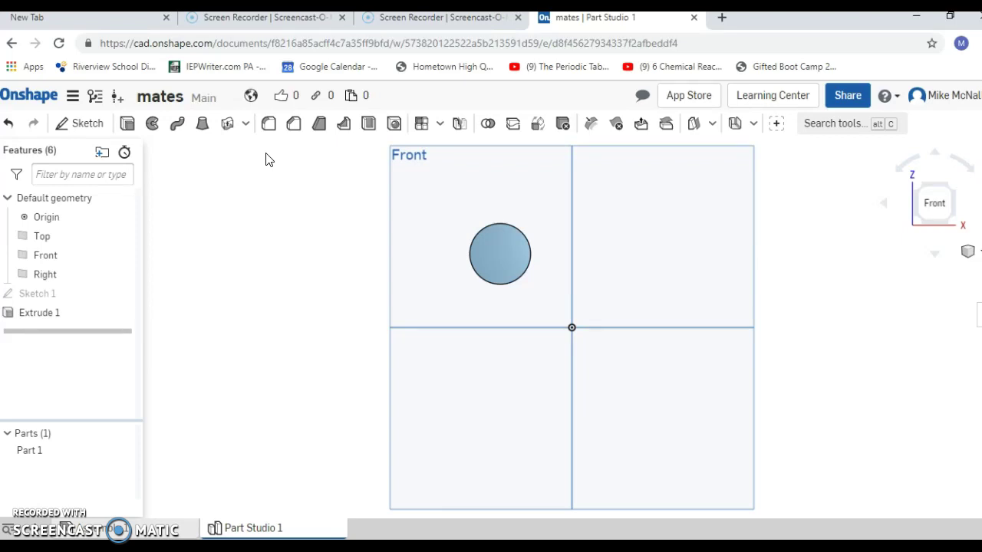
Sketch the text 'REV' across the cylinder's circular end face.
click(82, 124)
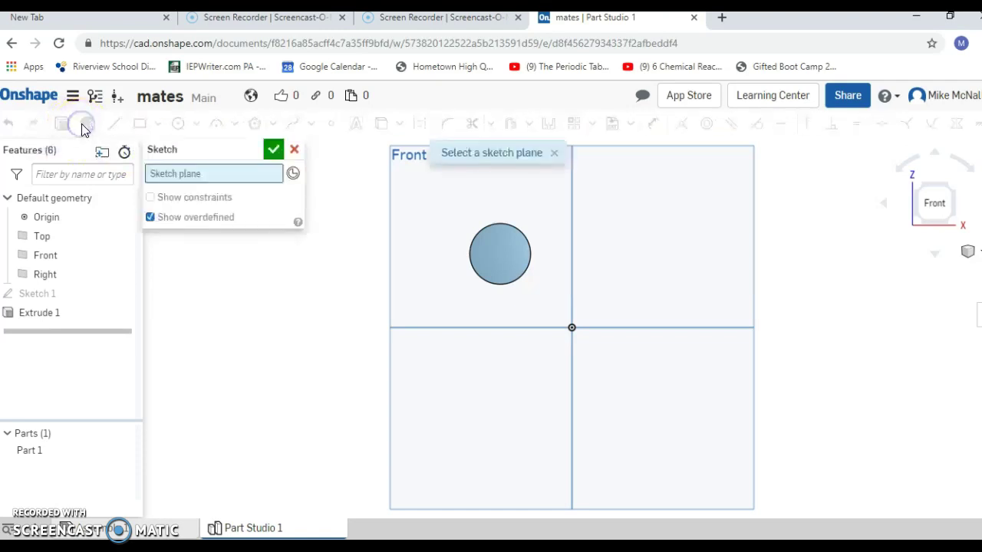
click(512, 252)
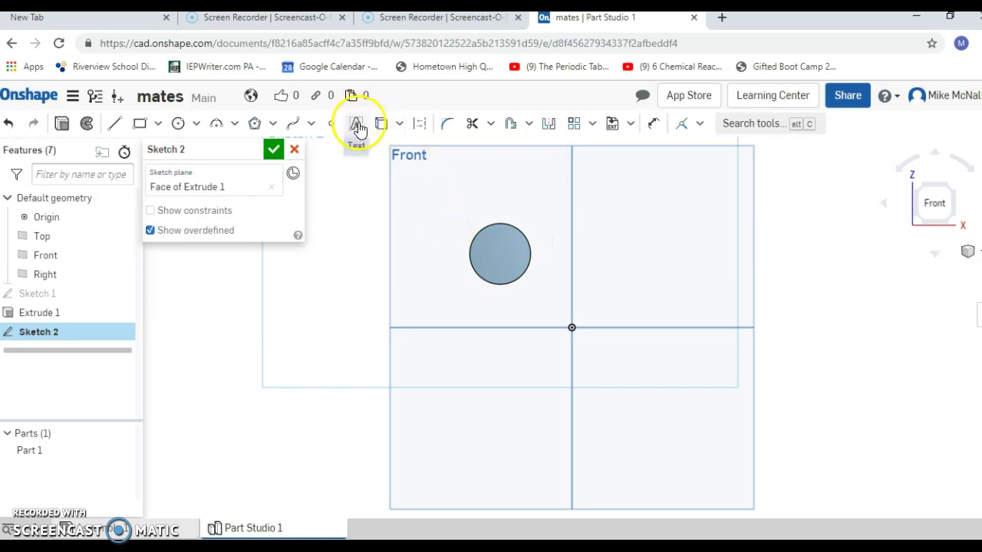
click(356, 126)
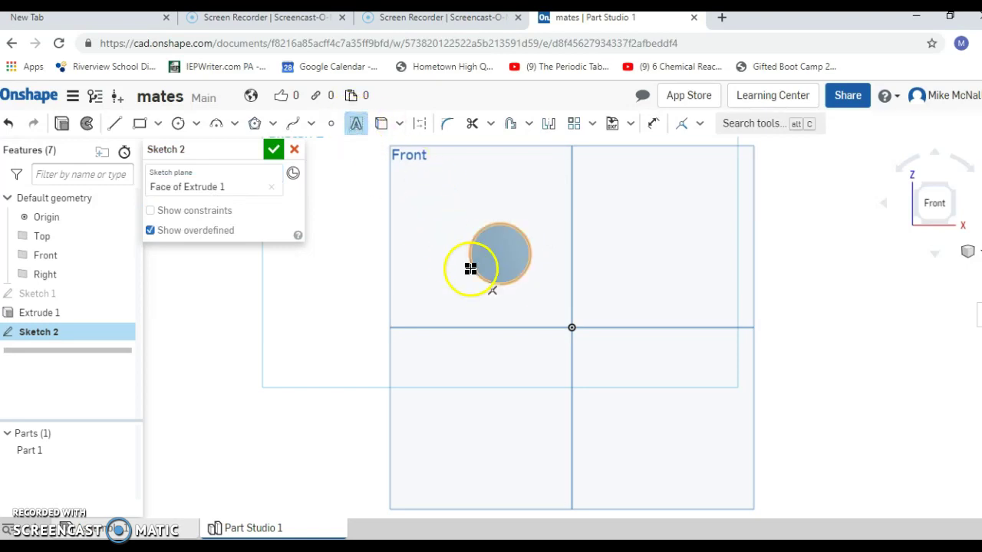
mouse_move(468, 267)
mouse_down()
mouse_move(490, 251)
mouse_move(517, 276)
mouse_up()
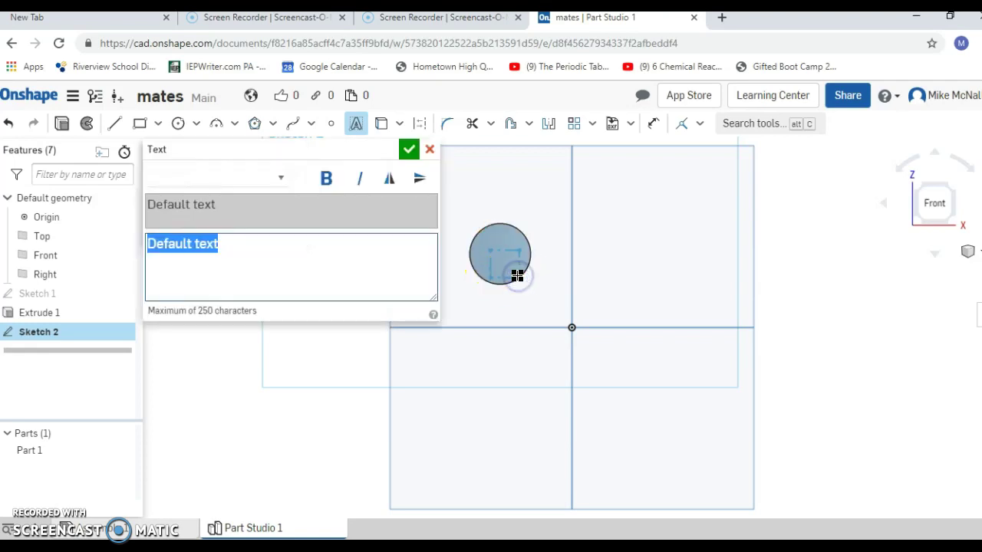
text(REV)
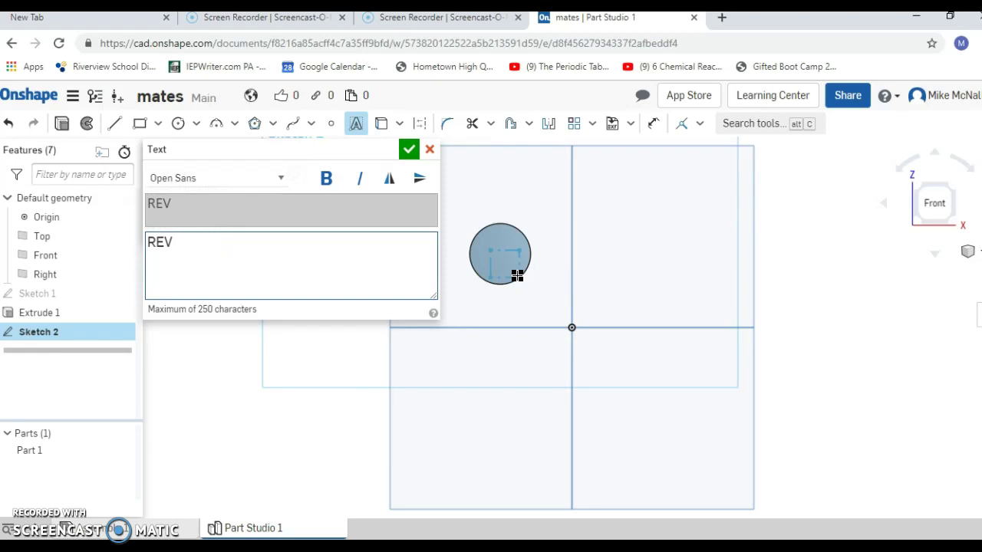
click(410, 151)
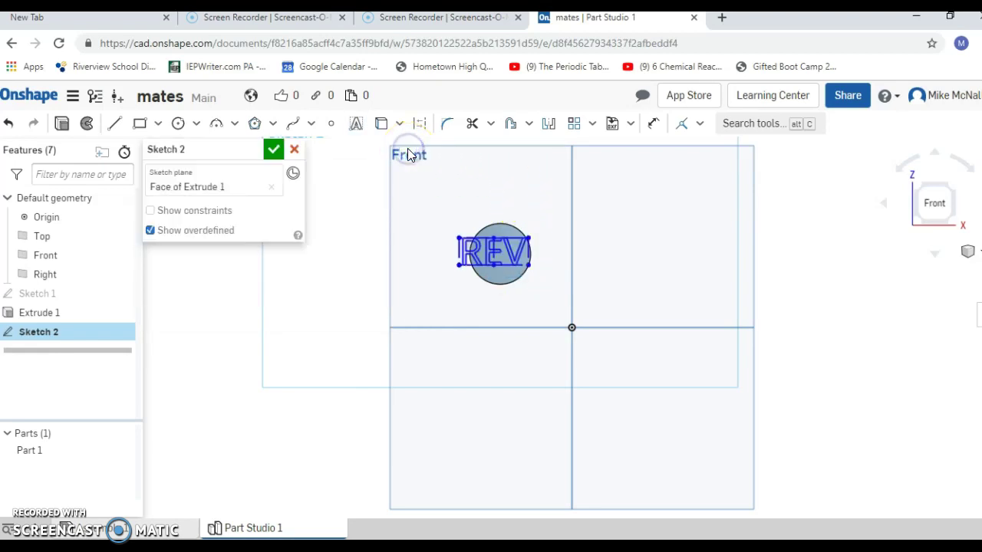
Extrude the REV text with Add as raised lettering on Part 1, checking it side-on.
click(62, 123)
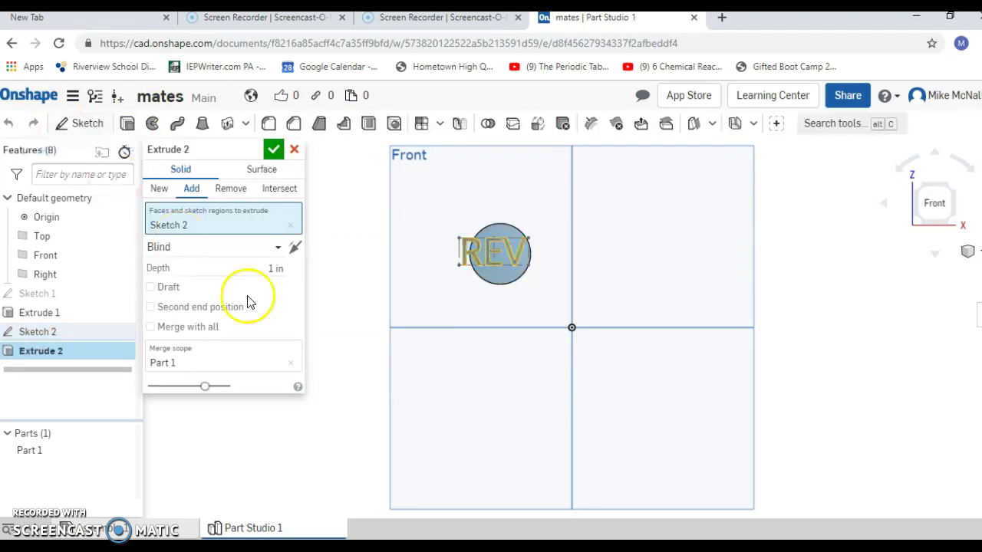
click(271, 266)
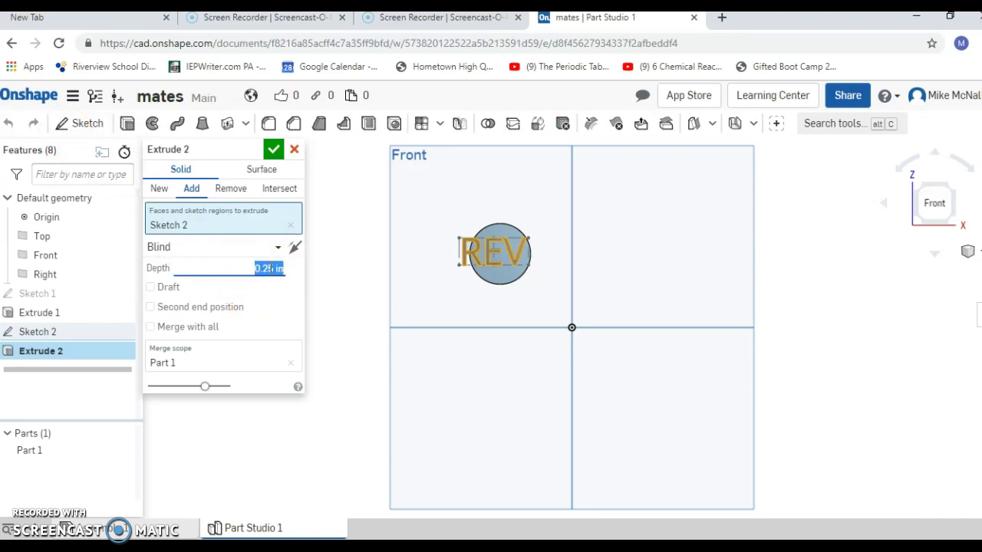
click(274, 149)
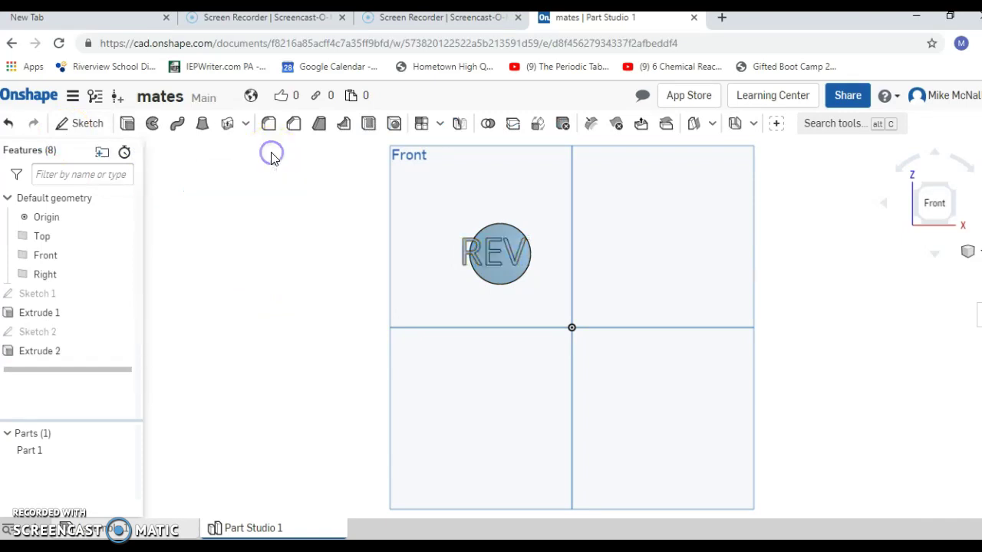
key(Left)
key(Left)
key(Left)
key(Left)
key(Left)
key(Left)
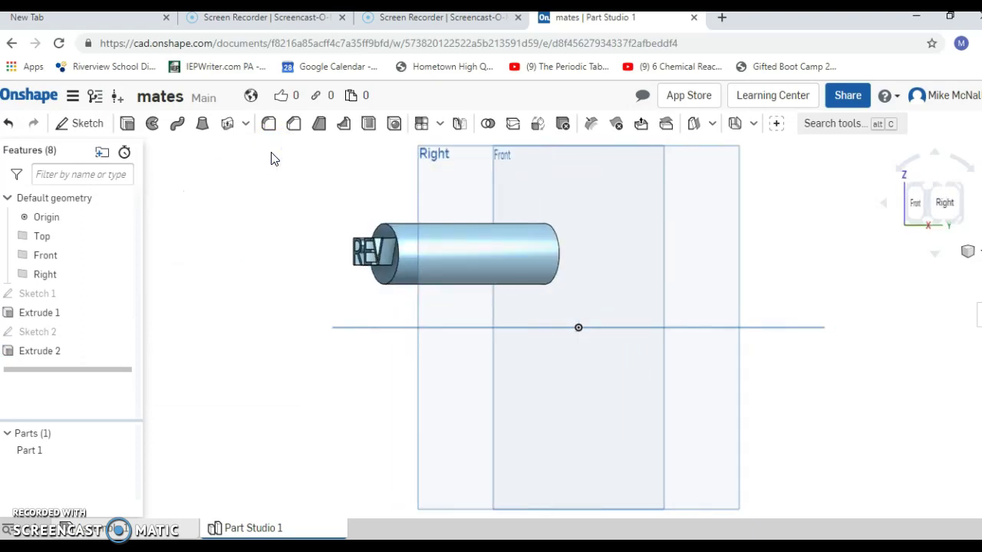
key(Right)
key(Right)
key(Right)
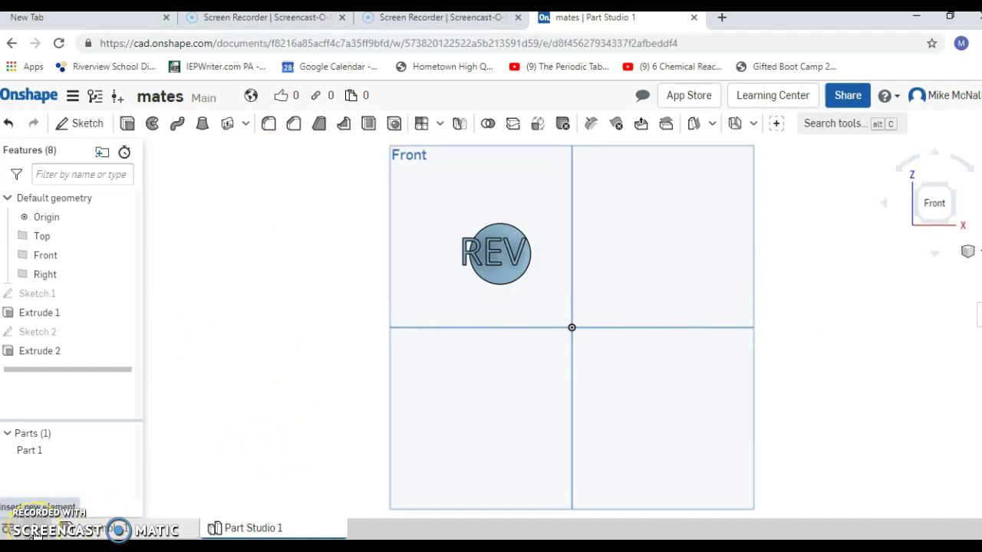
Create Part Studio 2 and draw a center-point circle on its Front plane.
click(35, 531)
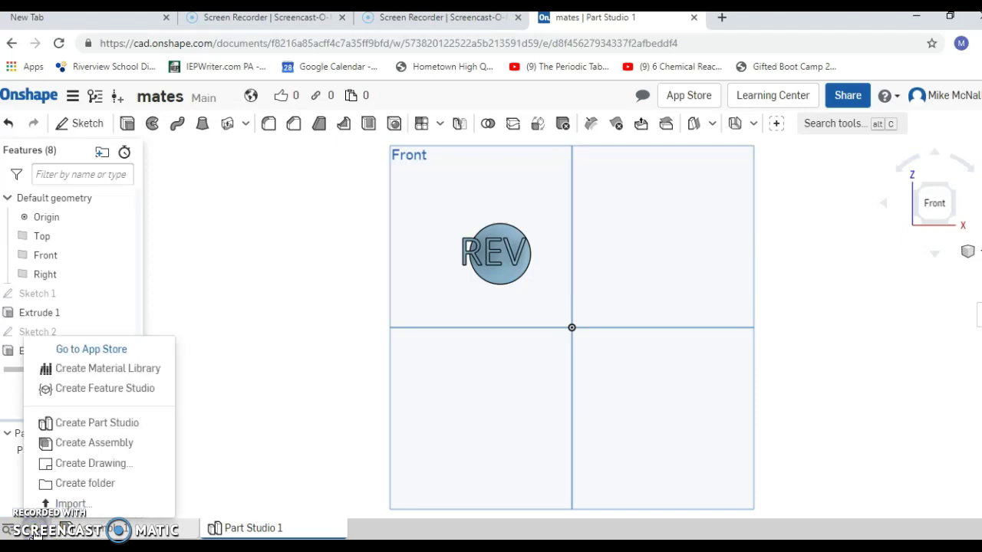
click(79, 426)
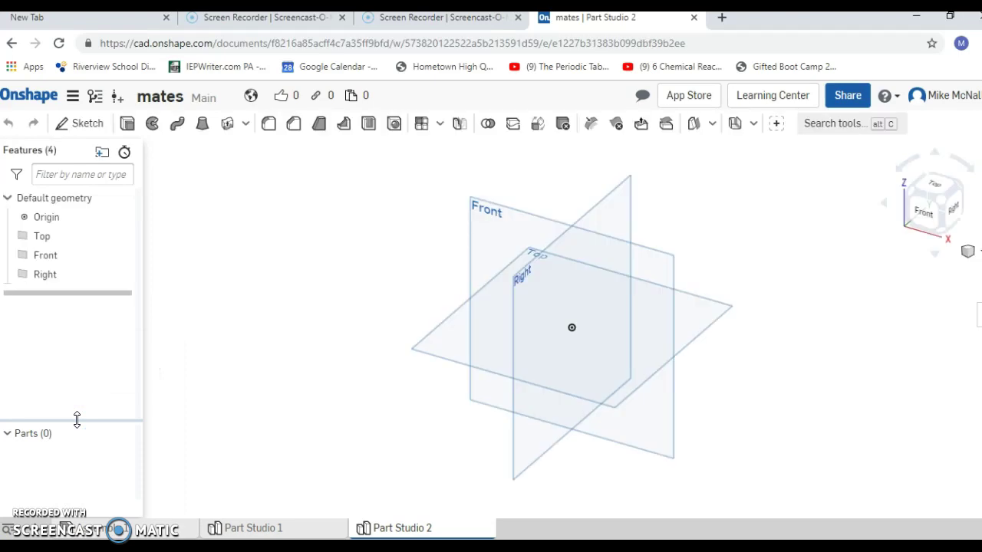
click(923, 218)
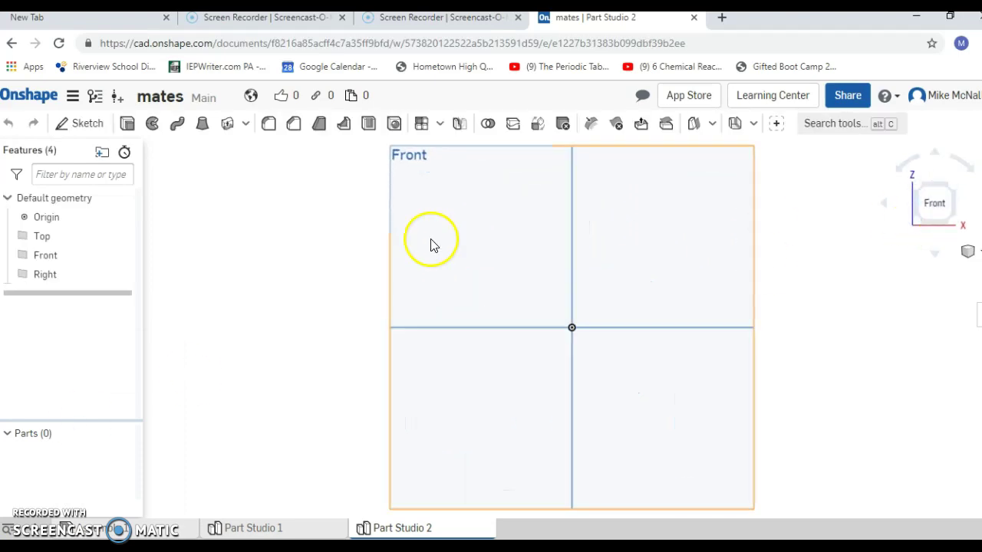
click(67, 125)
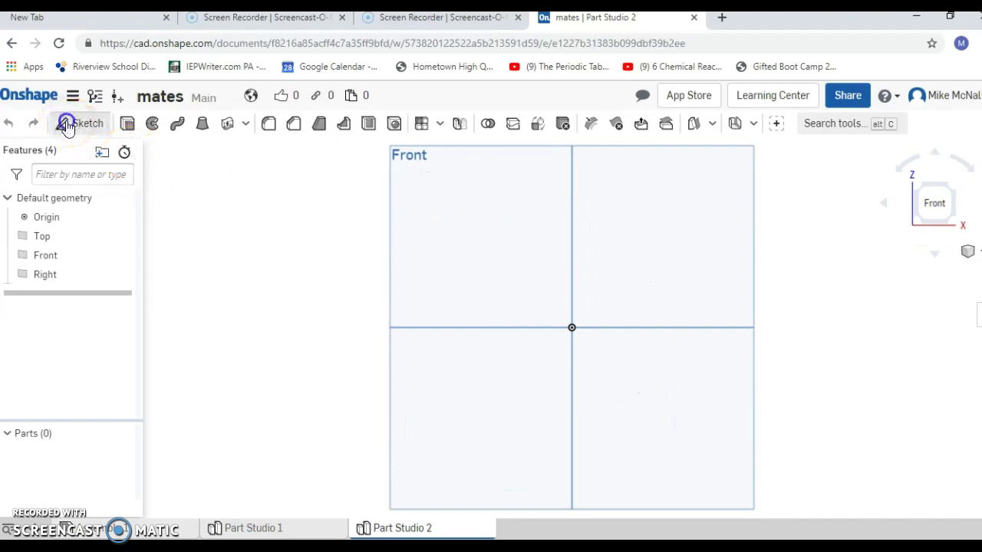
click(503, 270)
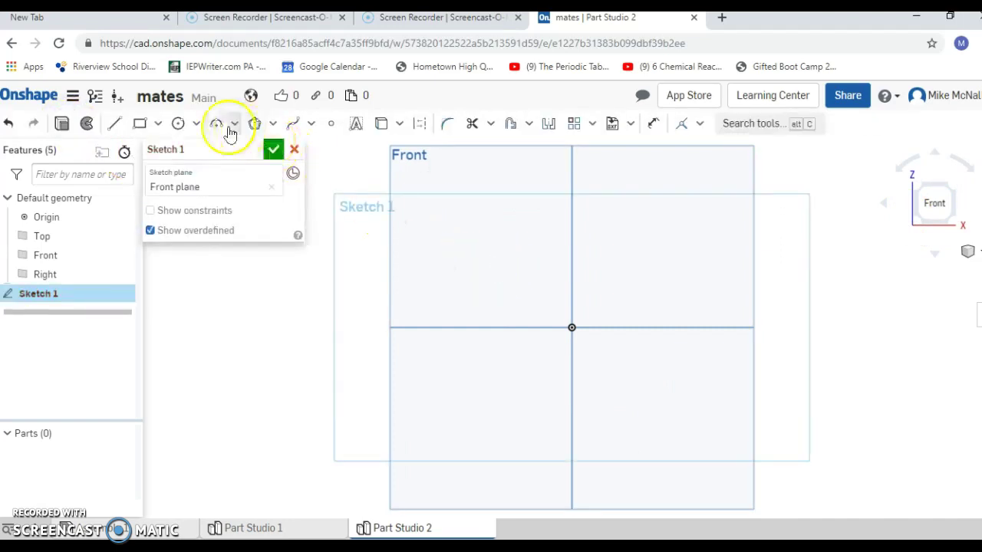
click(196, 124)
click(199, 149)
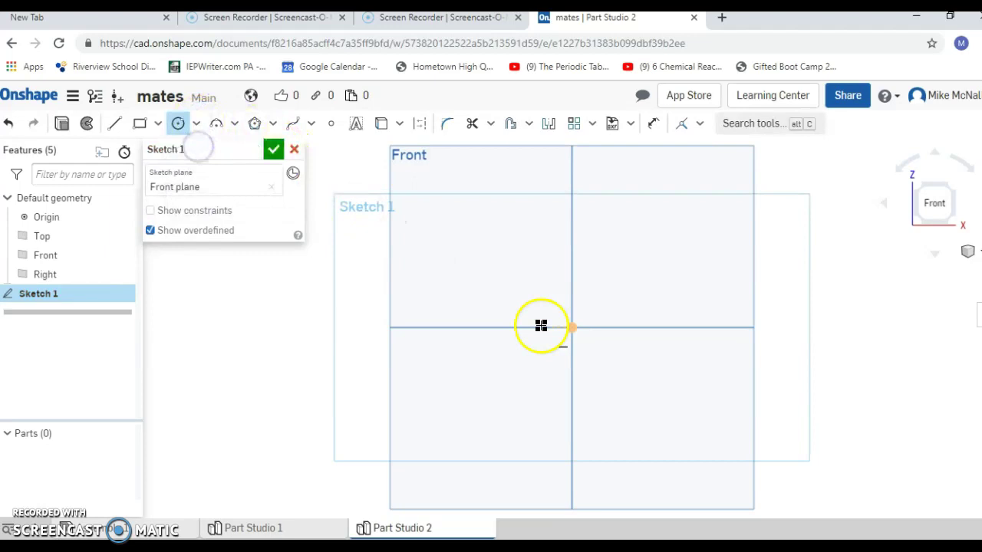
click(516, 260)
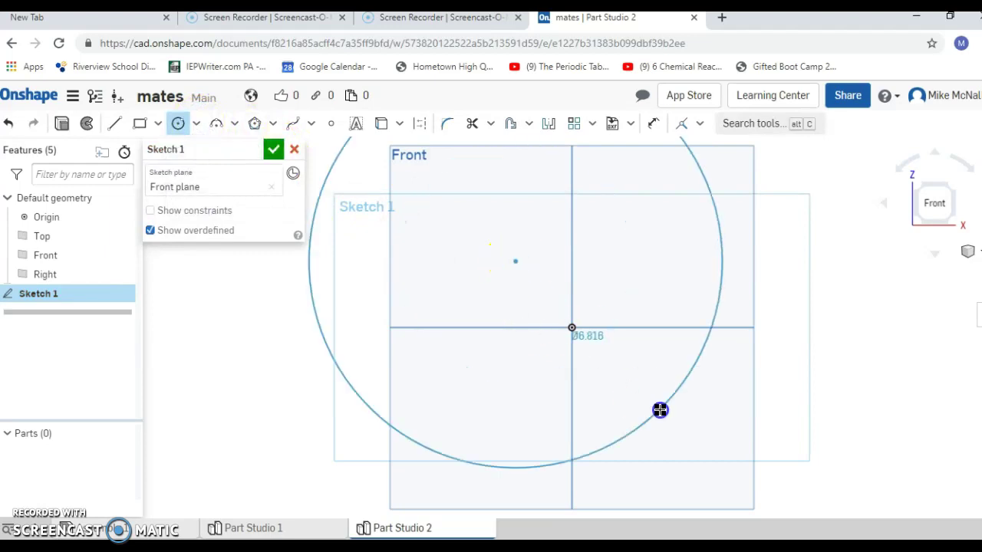
click(629, 385)
Dimension the circle's diameter to 3 in.
click(652, 125)
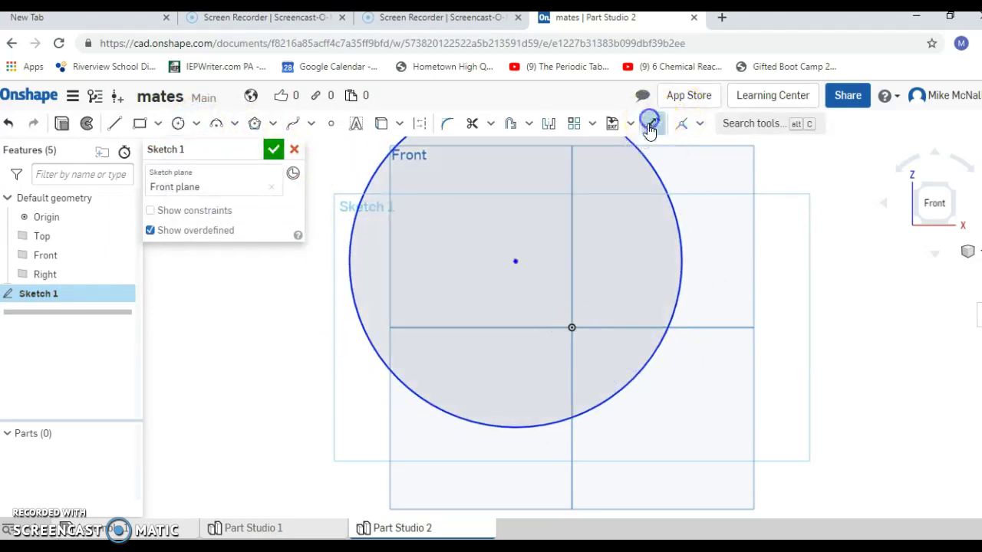
click(677, 213)
click(730, 219)
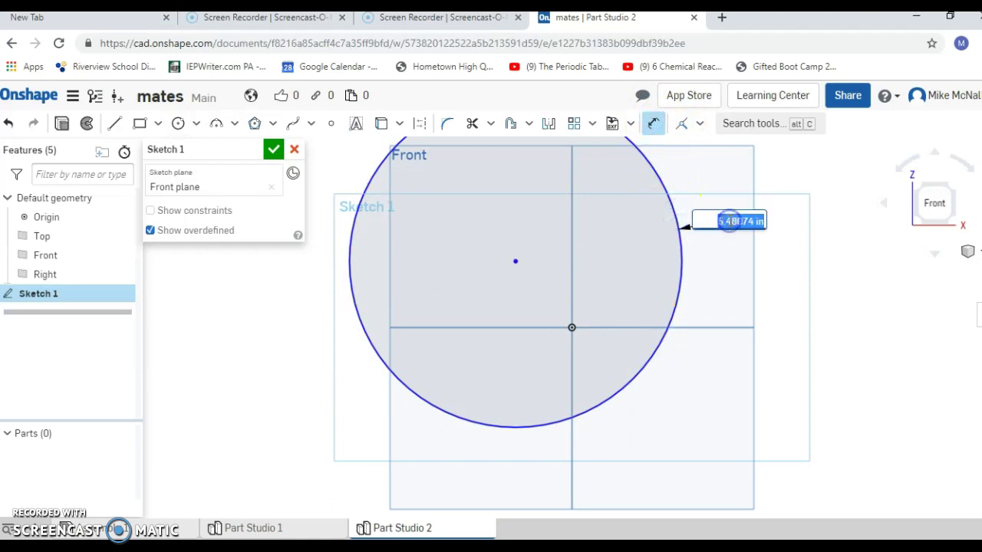
text(3)
key(Return)
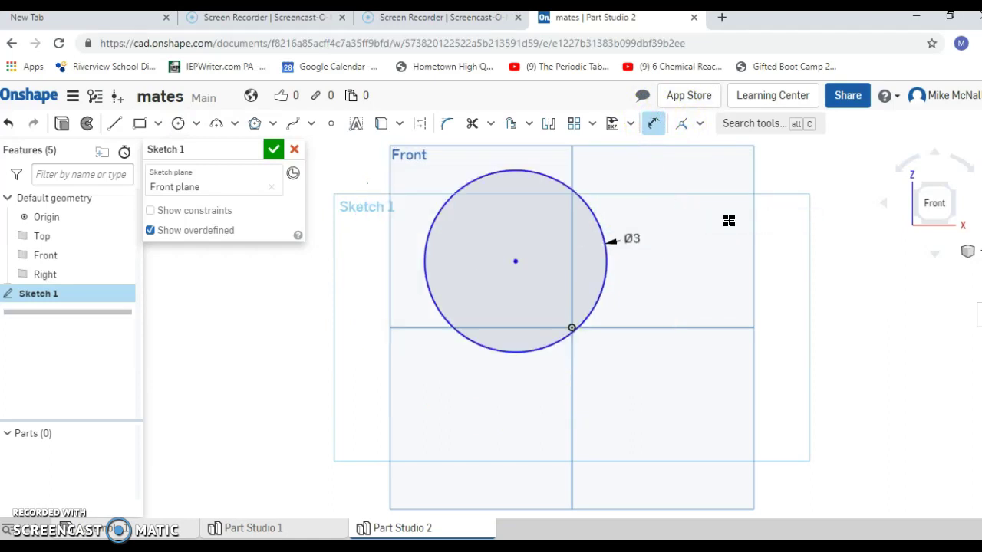
Extrude the 3-inch circle 2 in deep into solid cylinder Part 1.
click(60, 125)
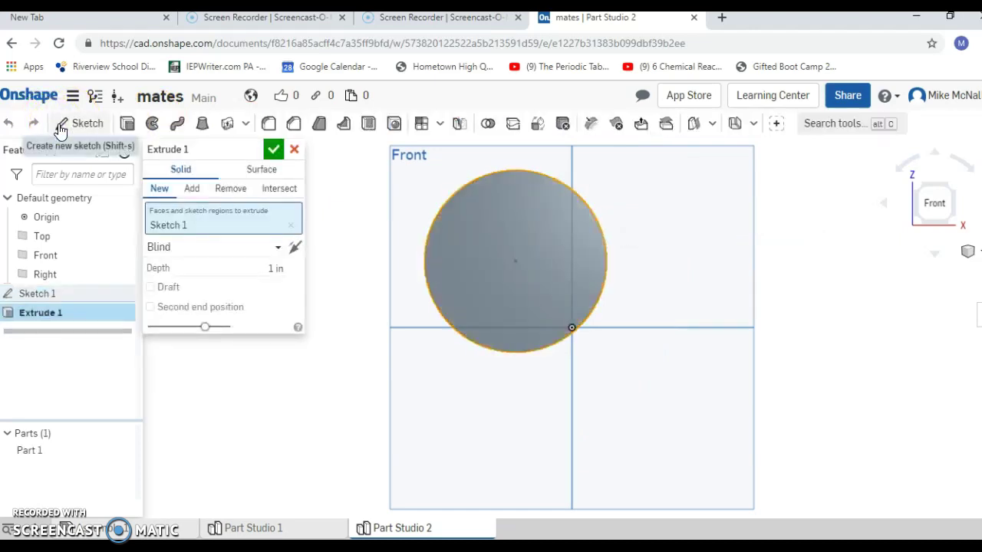
click(272, 267)
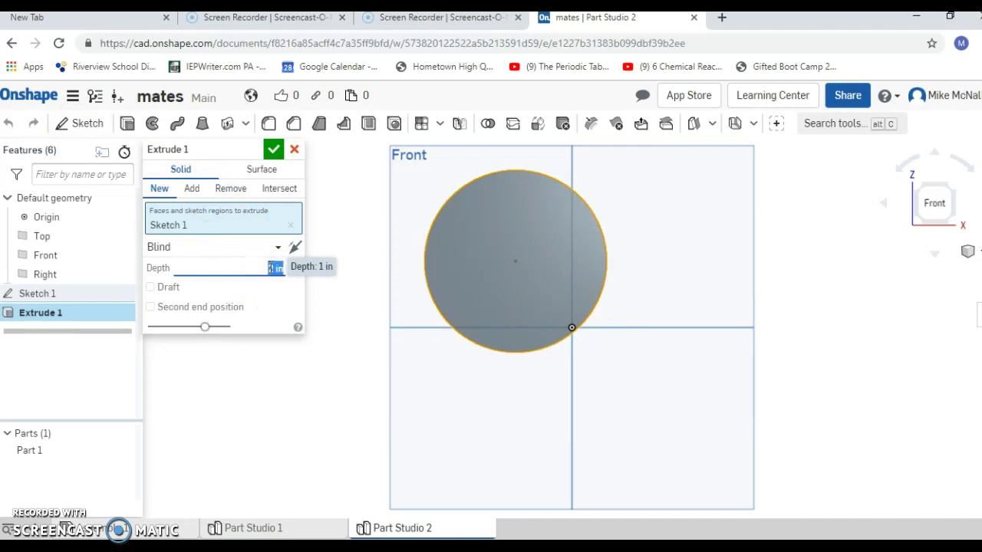
key(Up)
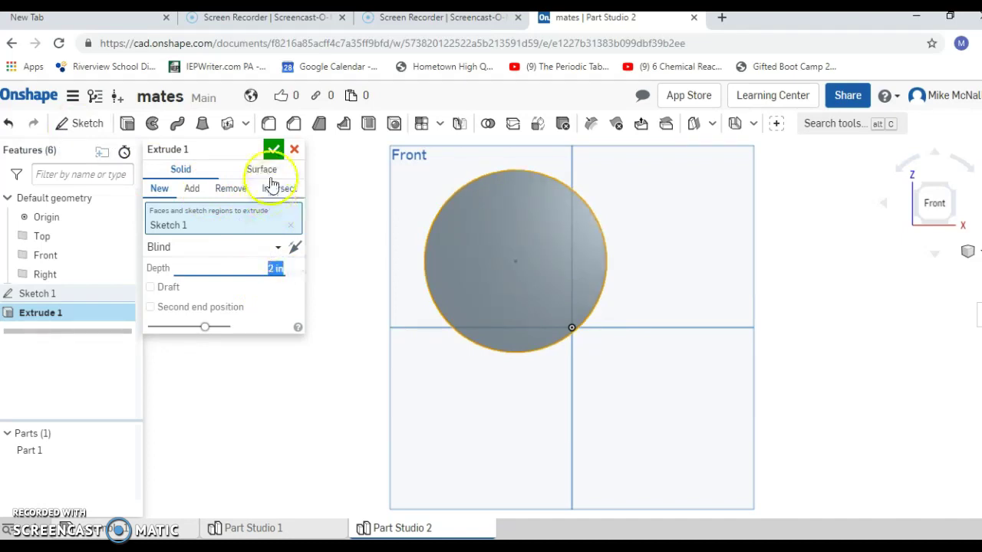
click(274, 148)
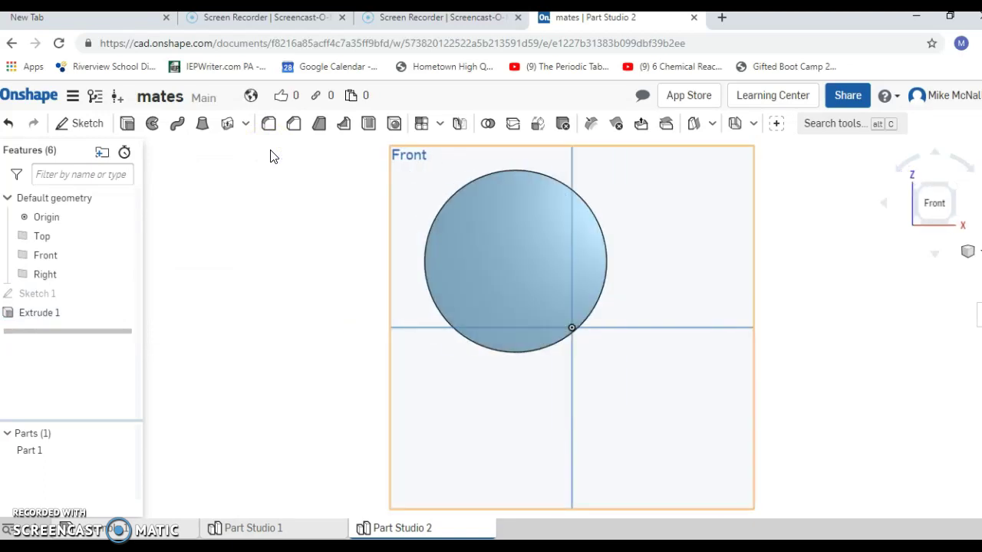
Draw a small center-point circle at the cylinder's centre, sketched on its front face.
click(82, 127)
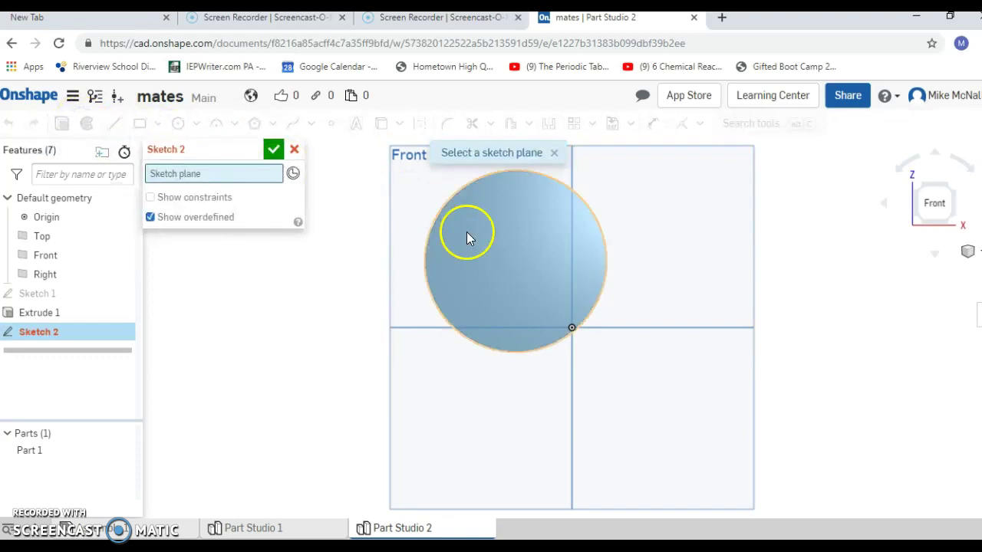
click(523, 285)
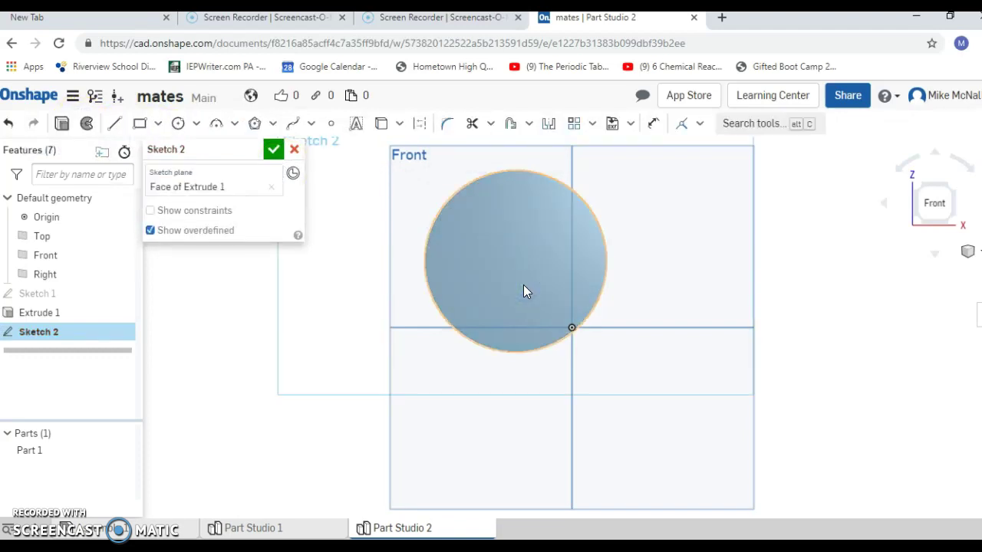
click(192, 127)
click(219, 146)
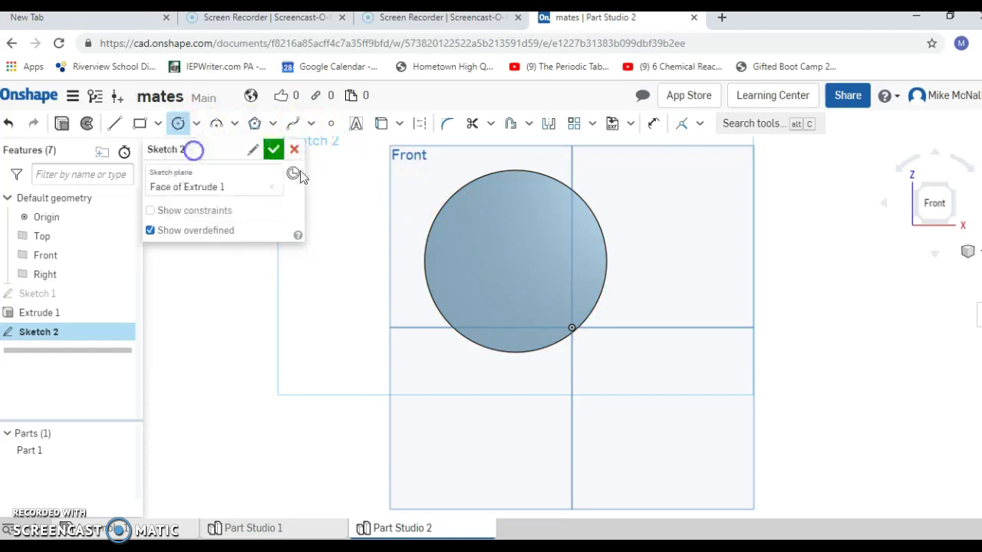
click(514, 261)
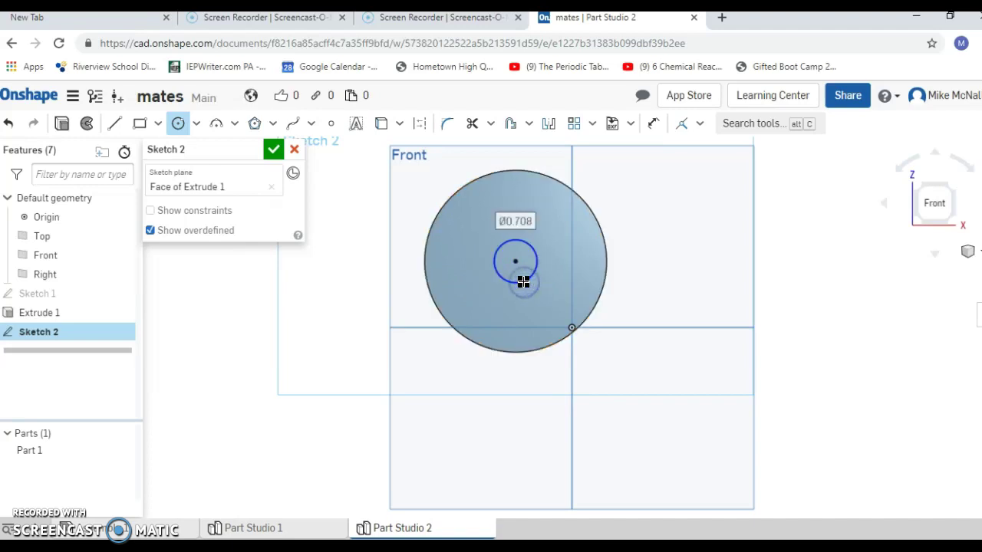
click(523, 282)
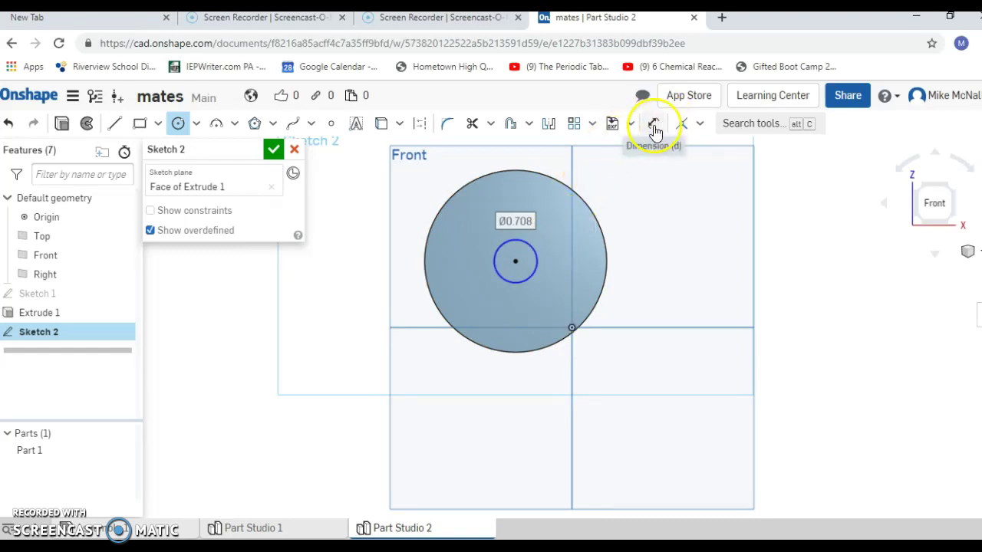
Dimension the small circle's diameter to 1 in.
click(652, 125)
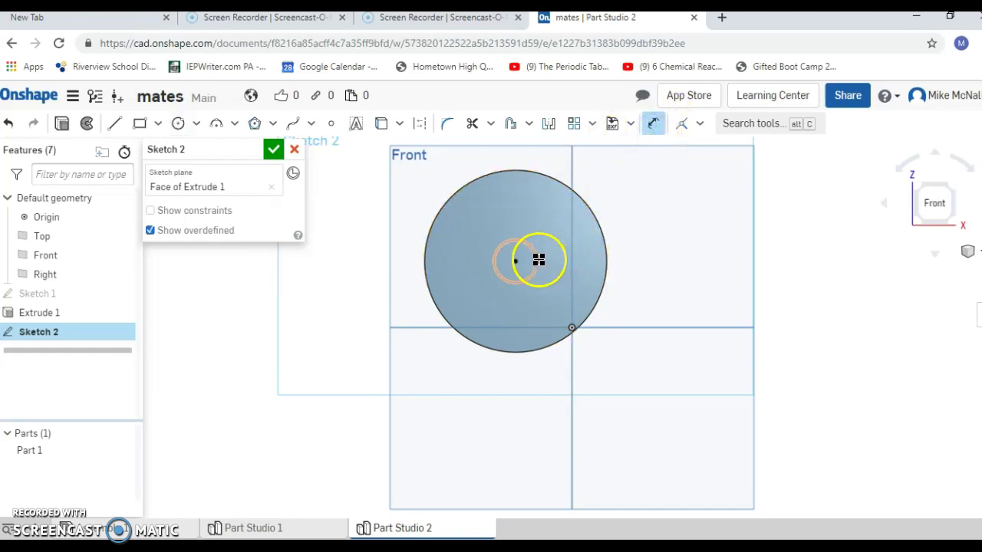
click(537, 258)
click(564, 262)
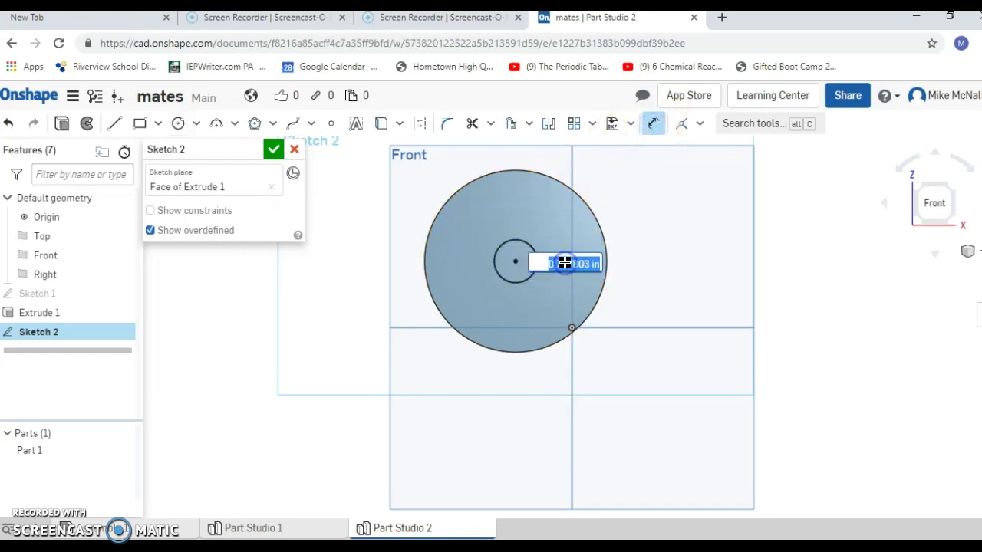
text(1)
key(Return)
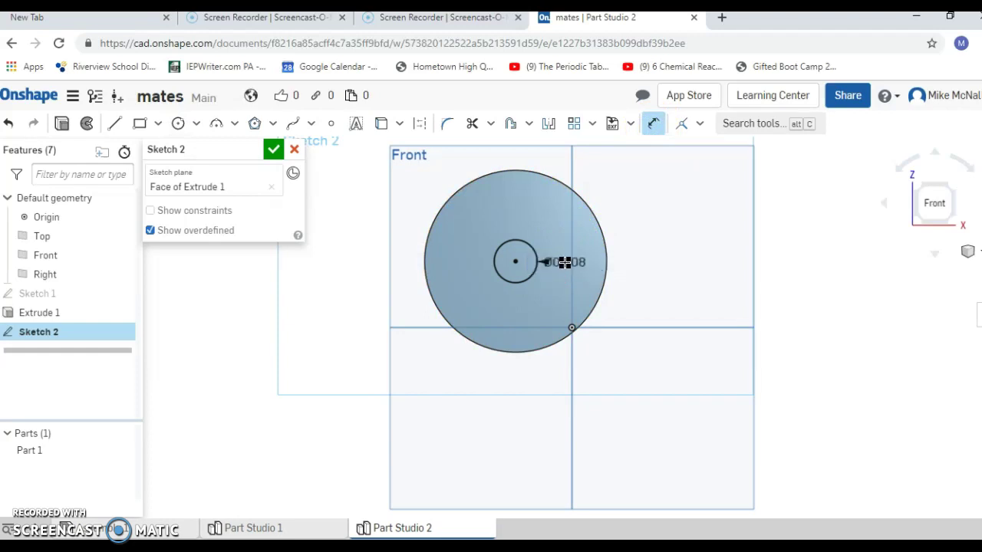
Extrude-remove the 1-inch circle Through all, turning Part 1 into a ring.
click(62, 125)
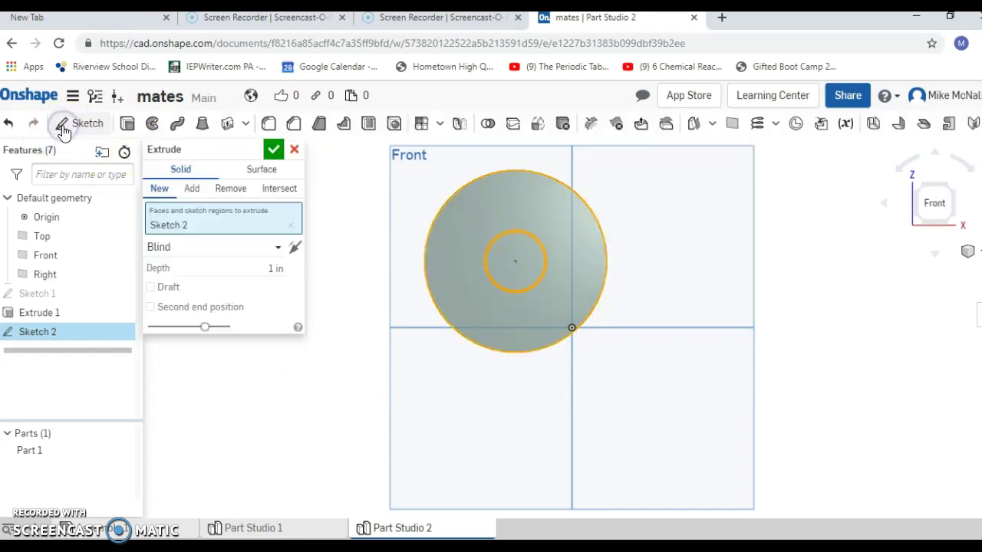
click(230, 192)
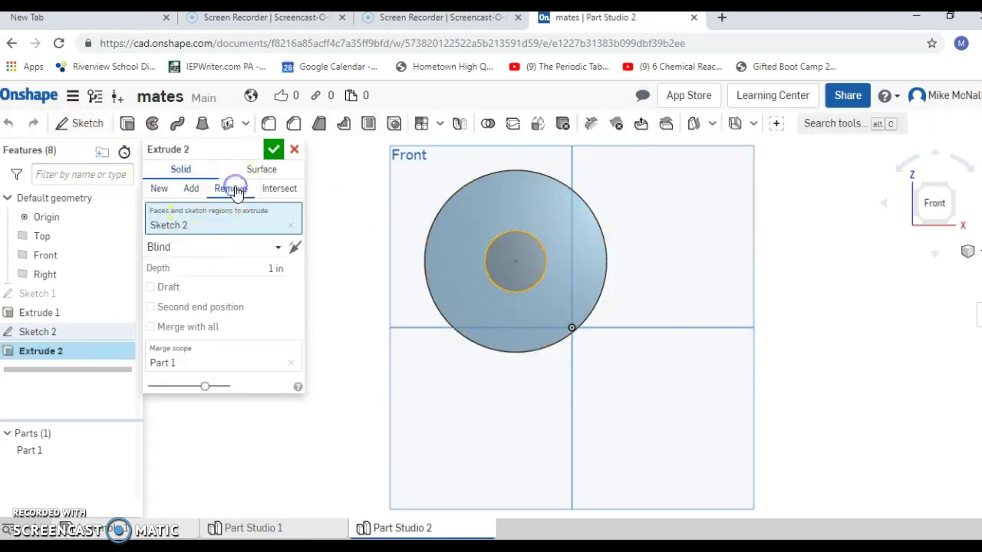
click(278, 247)
click(217, 386)
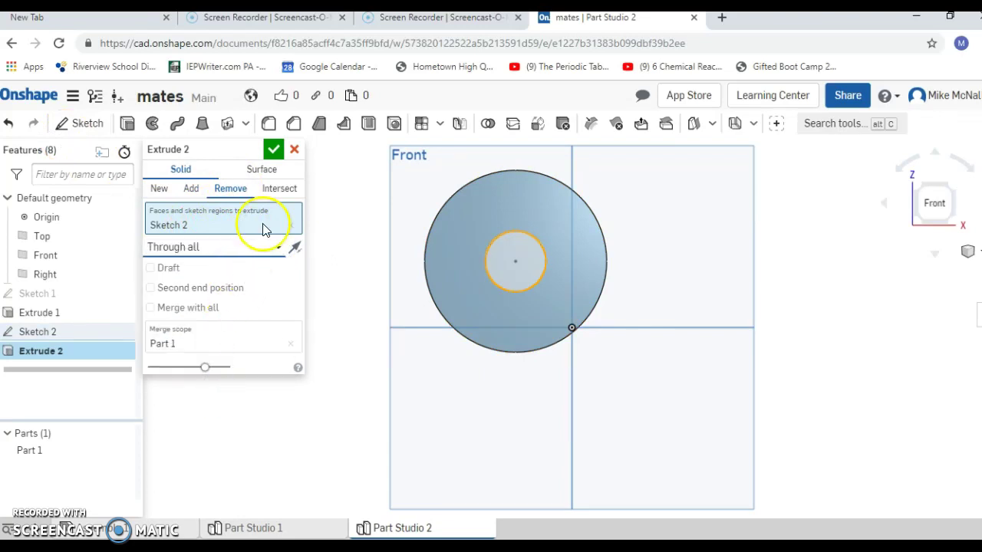
click(273, 150)
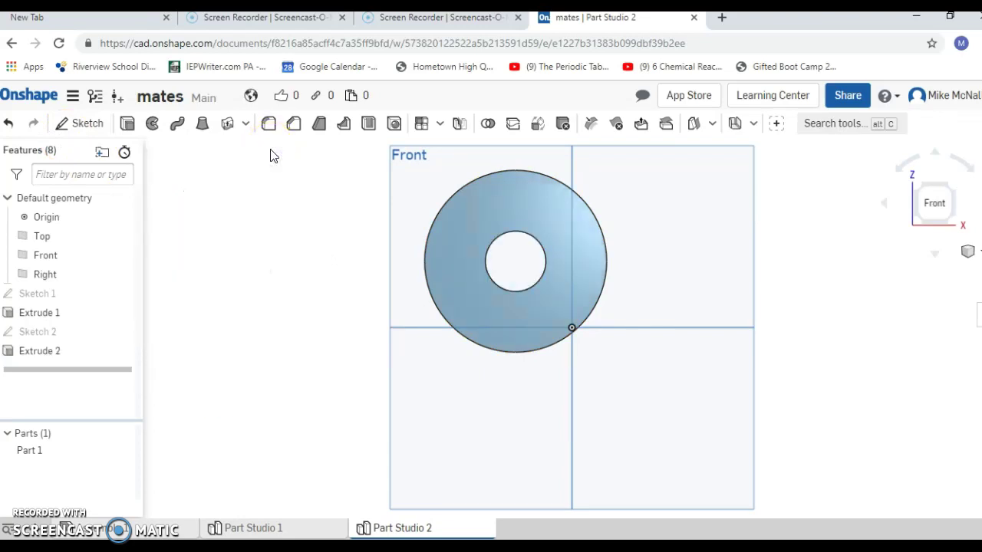
key(shift+2)
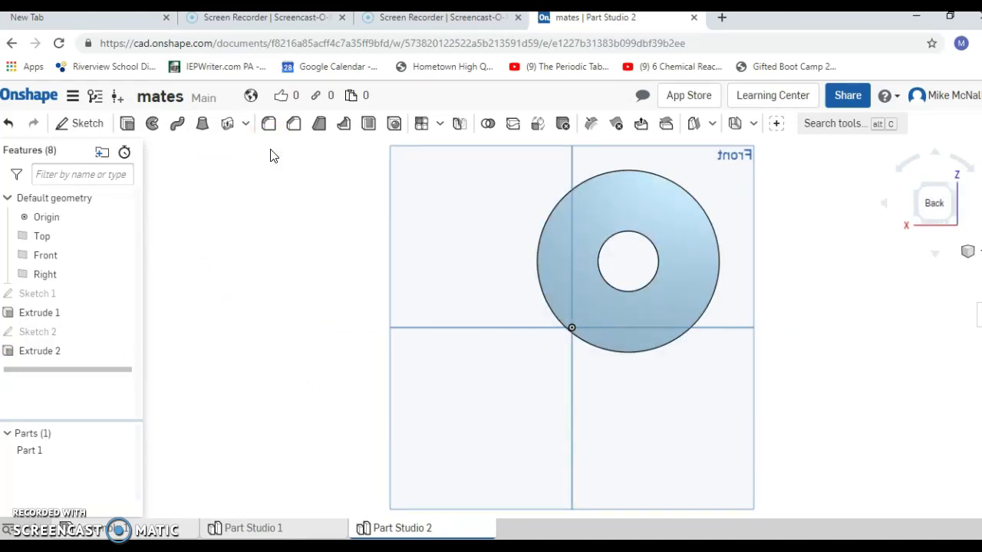
key(shift+1)
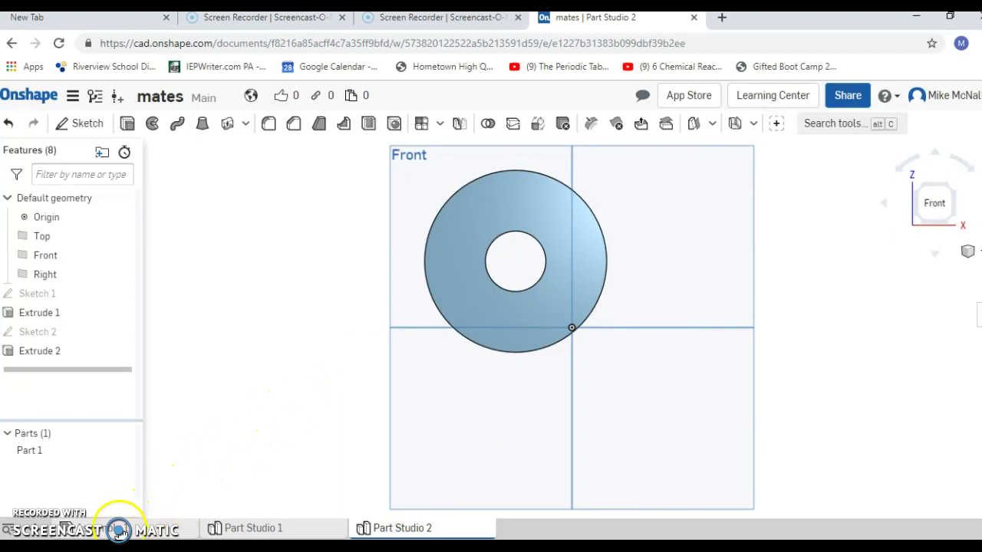
mouse_move(112, 534)
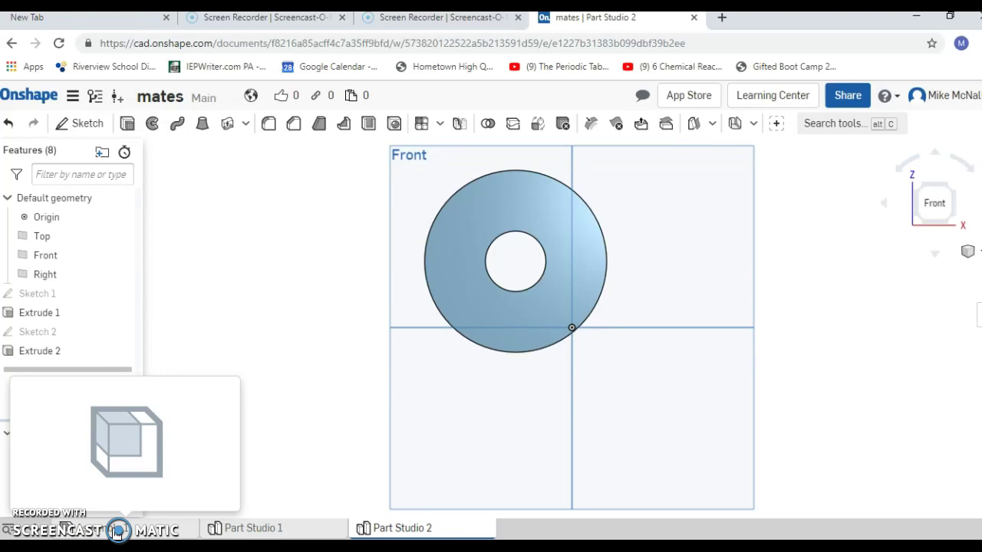
Insert the REV cylinder from Part Studio 1 and the holed disk from Part Studio 2 into Assembly 1.
click(115, 527)
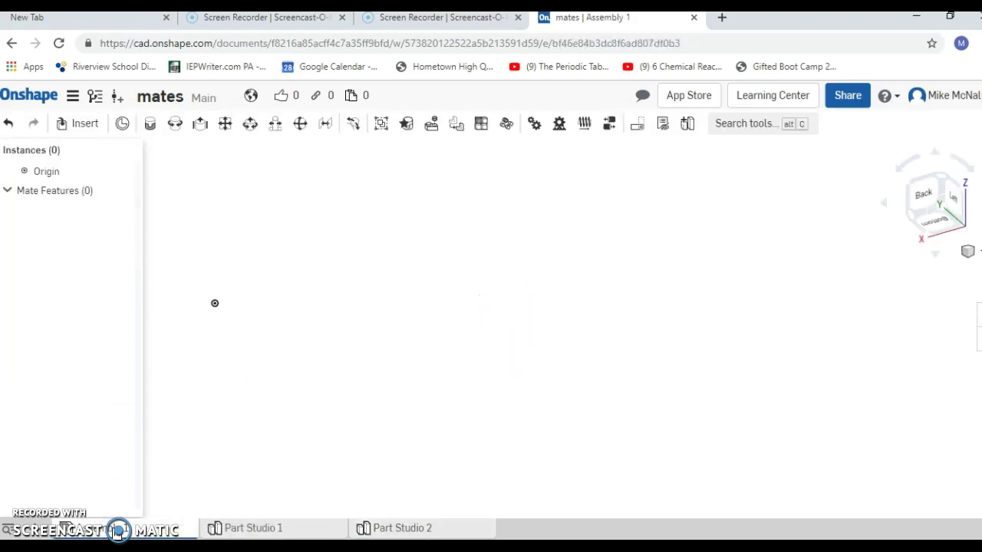
click(82, 127)
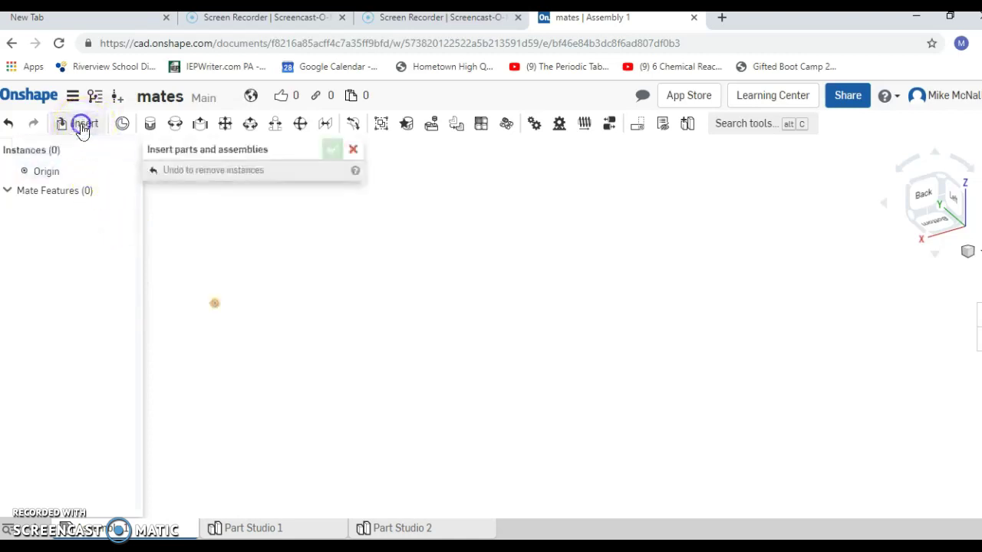
click(181, 185)
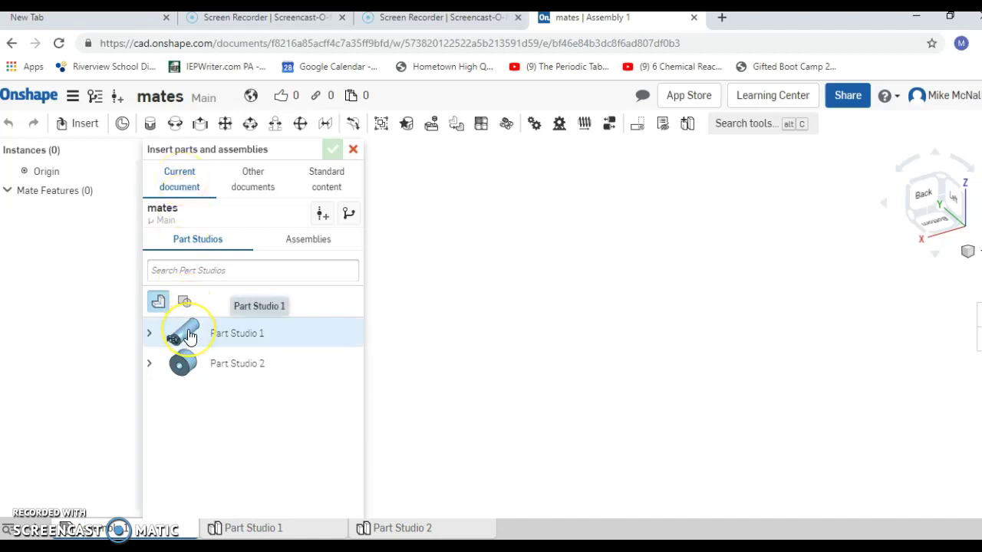
click(190, 336)
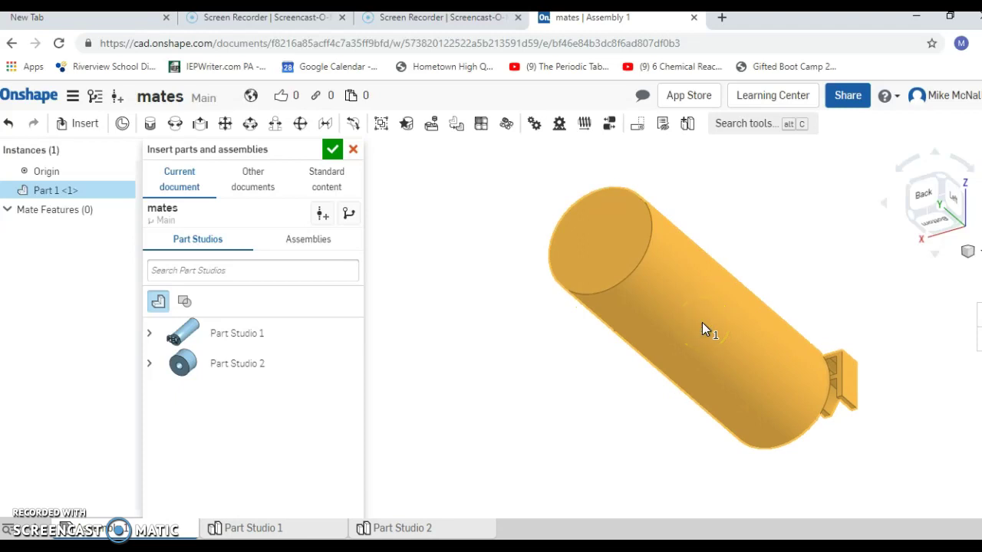
click(334, 156)
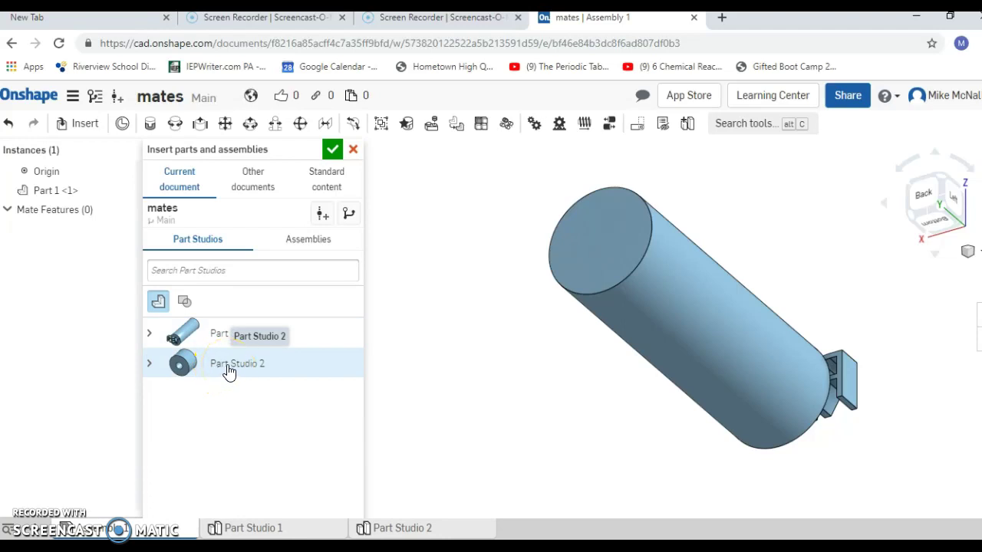
click(229, 366)
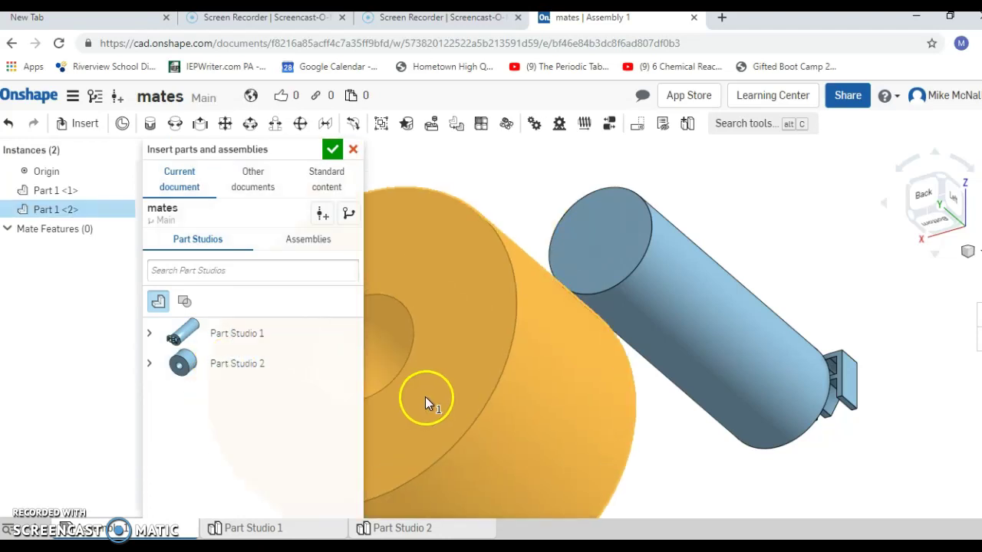
click(436, 390)
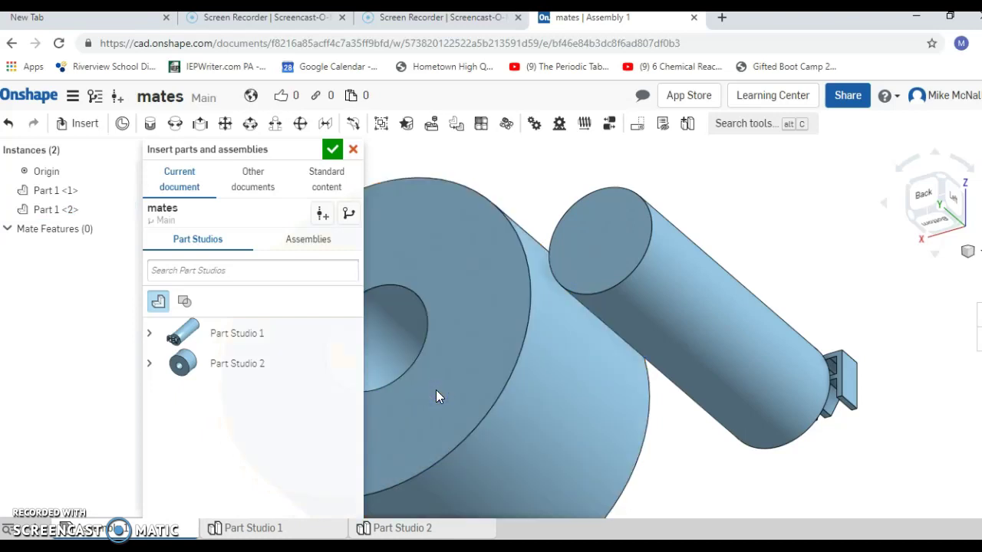
Close the Insert parts panel, leaving the REV cylinder and holed disk as two instances.
click(333, 151)
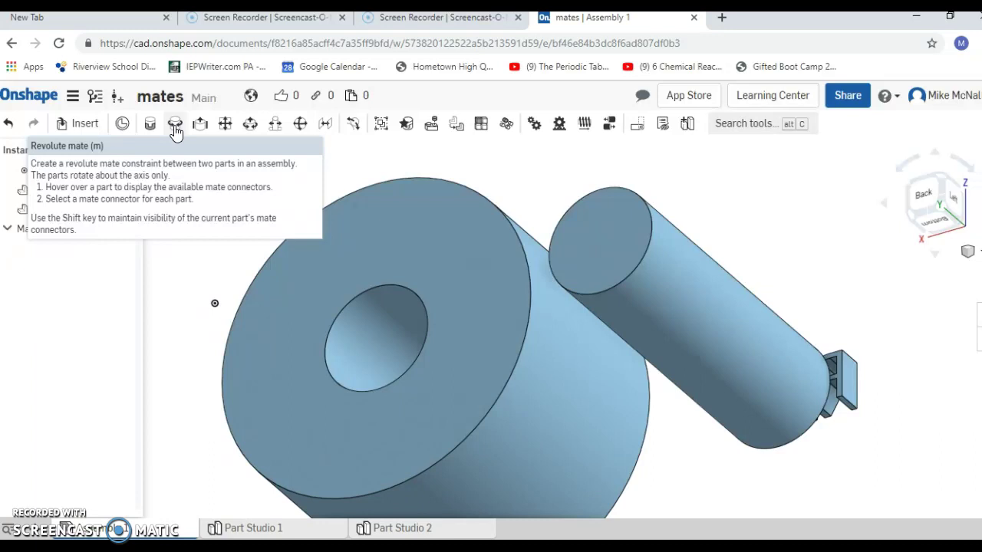
Create Revolute 1 from the REV cylinder's end connector to the connector in the disk's hole.
click(176, 127)
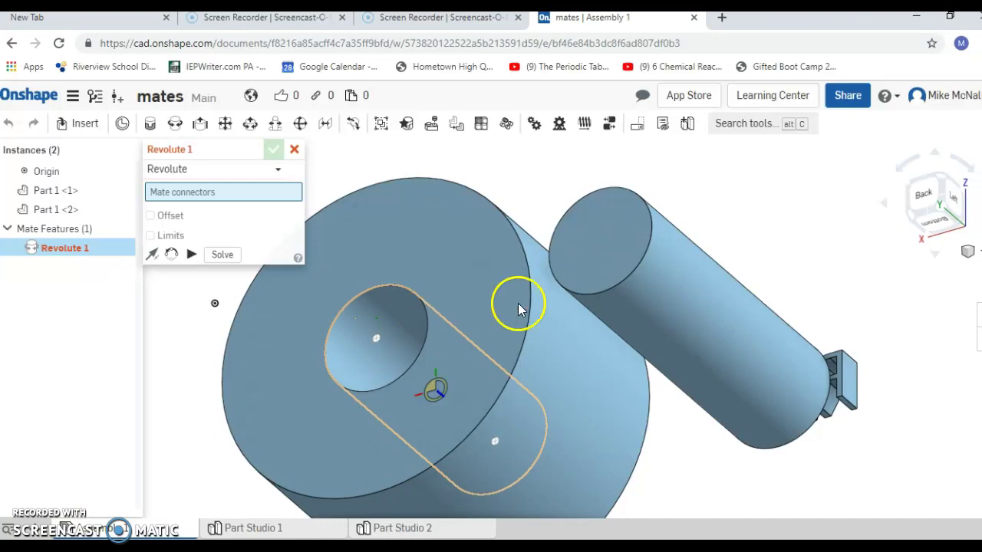
click(599, 240)
click(396, 323)
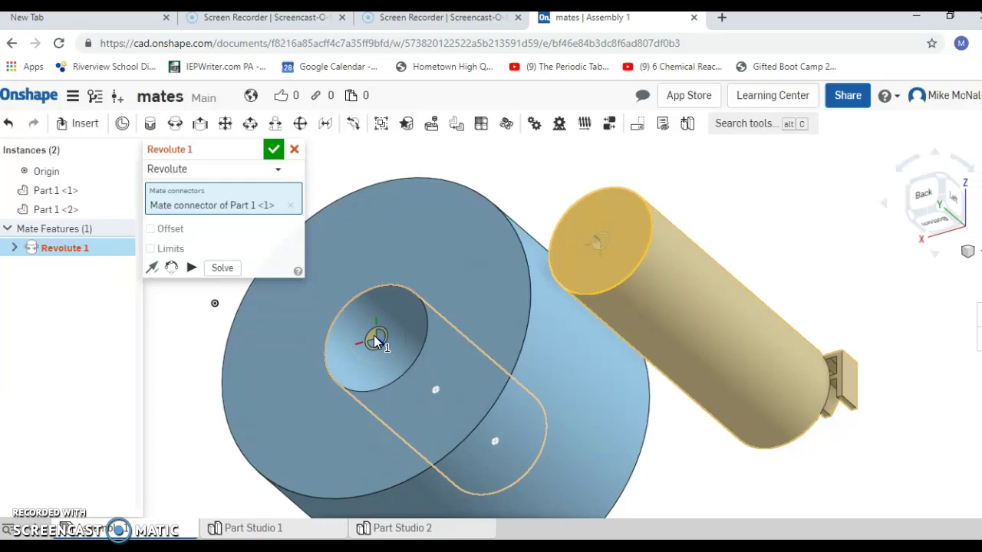
click(375, 339)
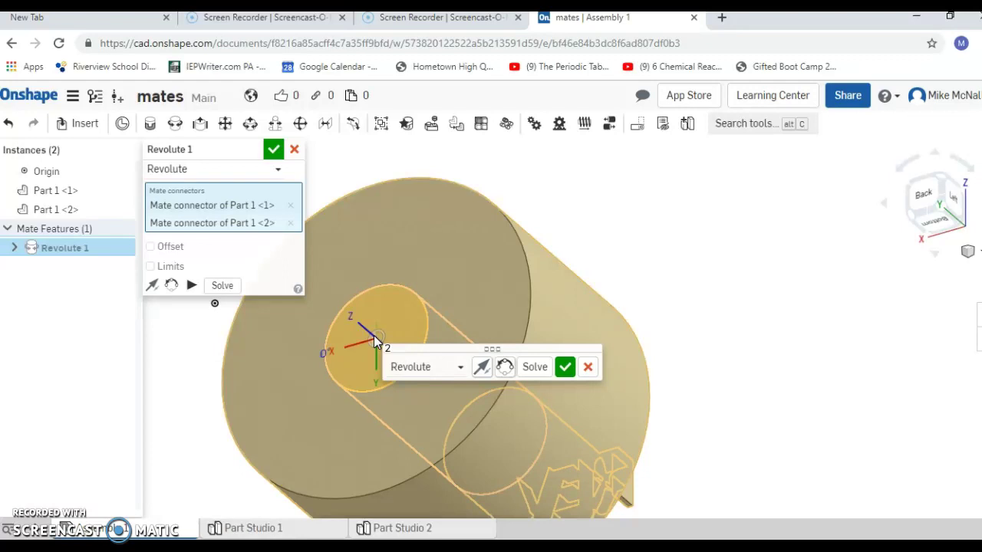
Play the Revolute 1 animation so the REV cylinder spins inside the disk's hole.
key(Left)
key(Left)
key(Left)
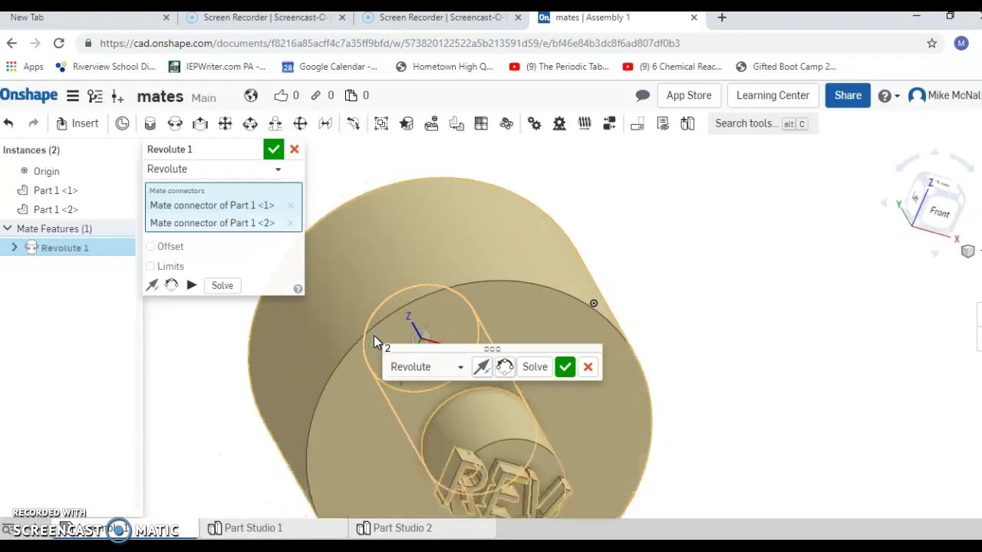
key(Left)
key(Up)
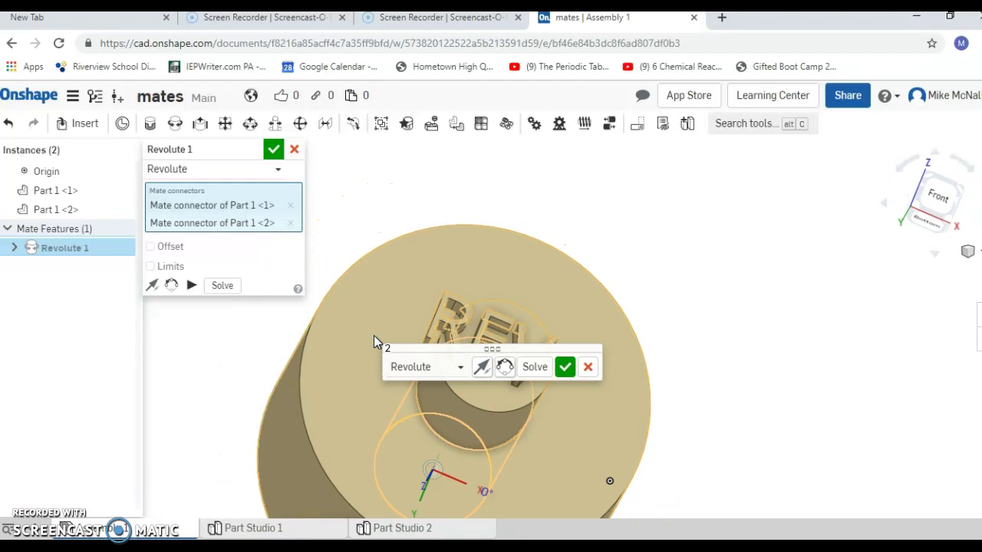
click(243, 309)
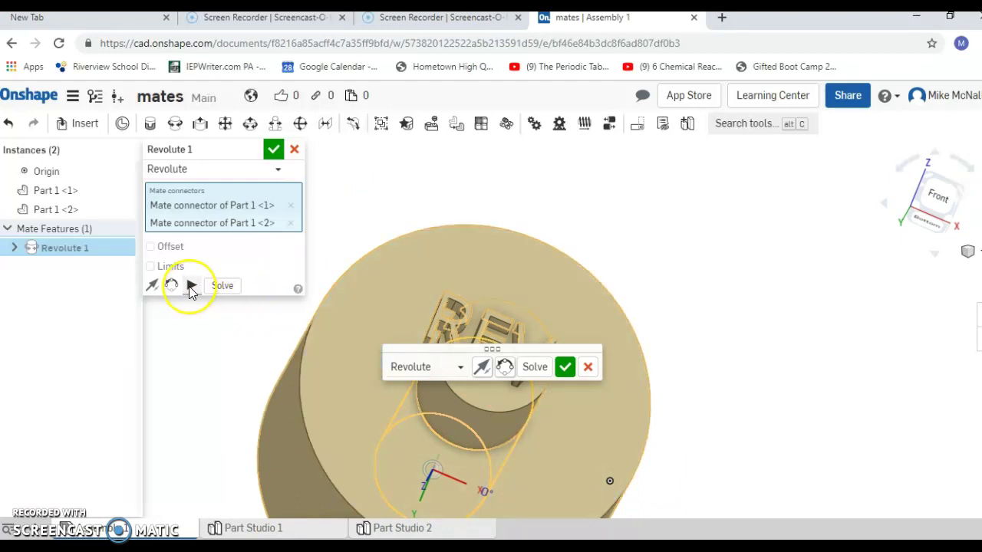
click(191, 286)
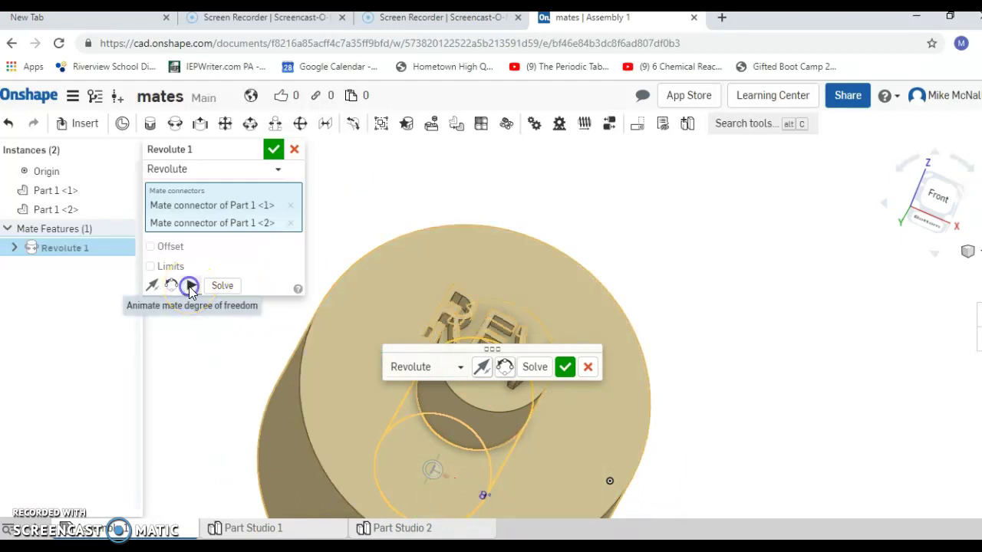